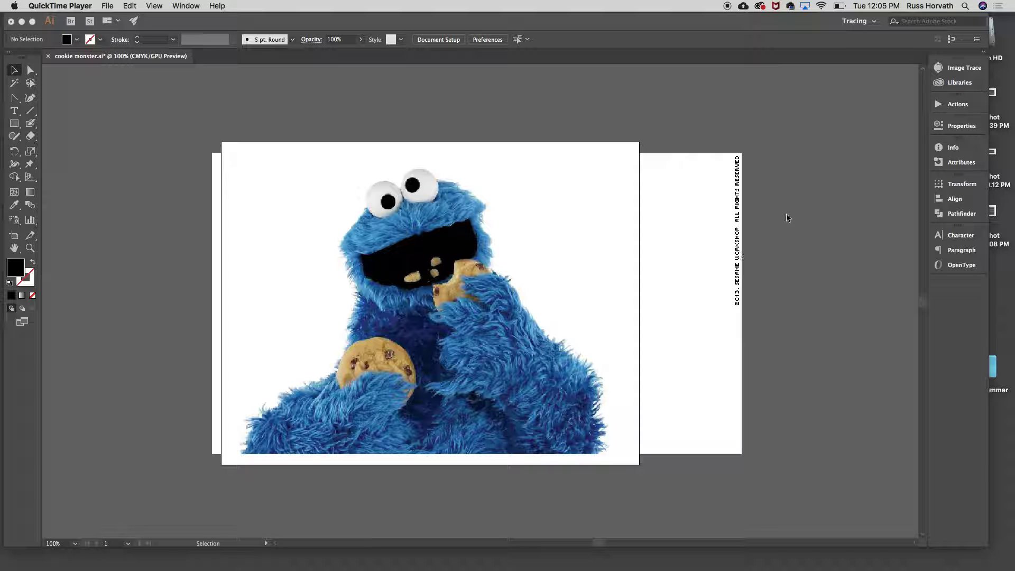
Show the big body, mouth, cookies, arms and eyes layers and hide the photo layer
left_click(822, 208)
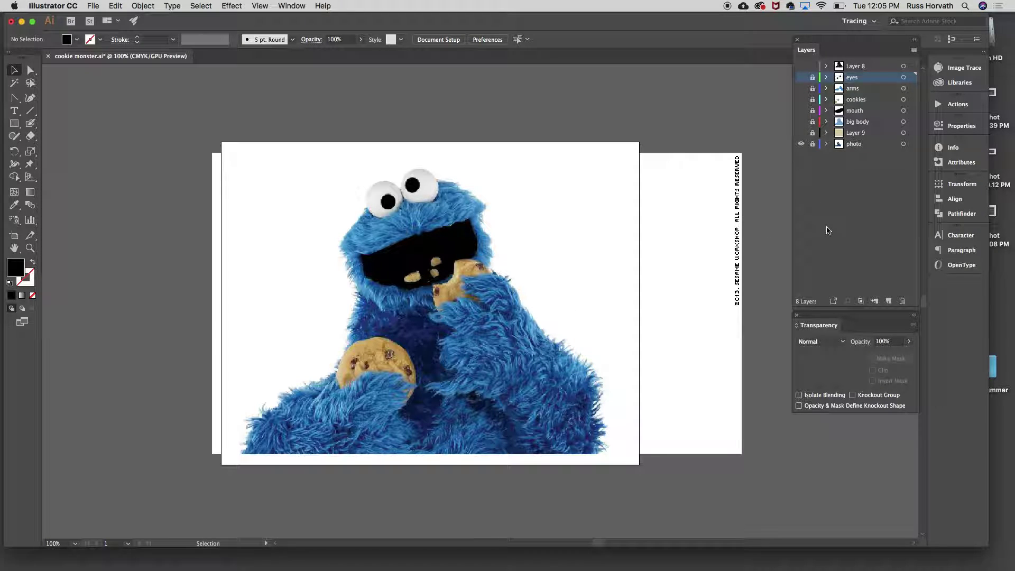
left_click(801, 122)
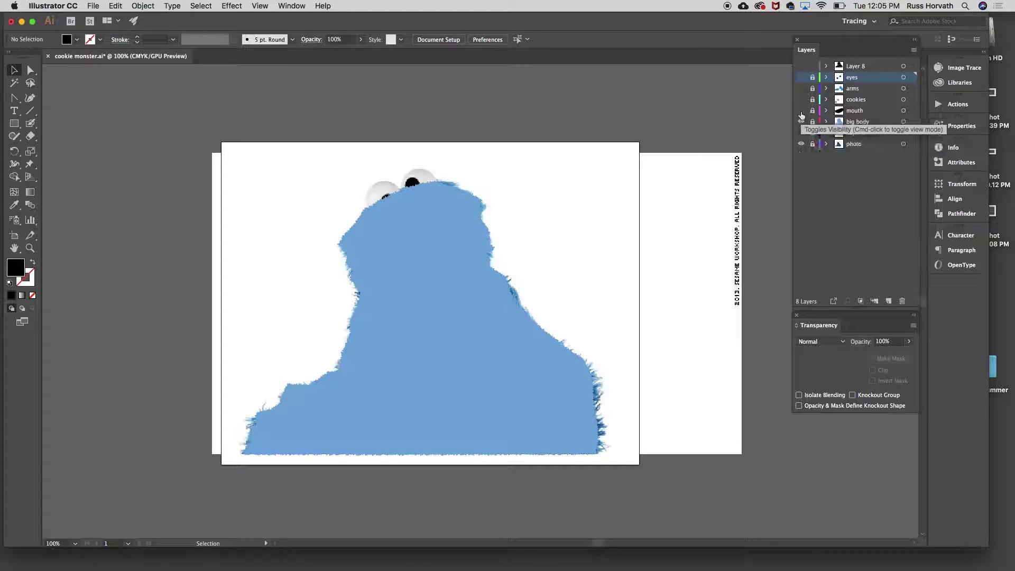
left_click(801, 111)
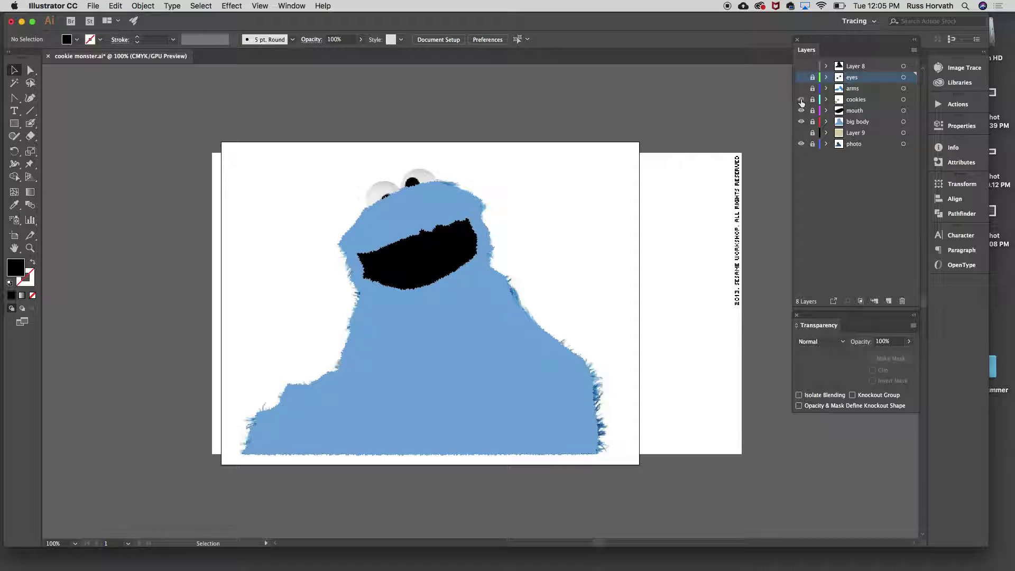
left_click(801, 100)
left_click(801, 89)
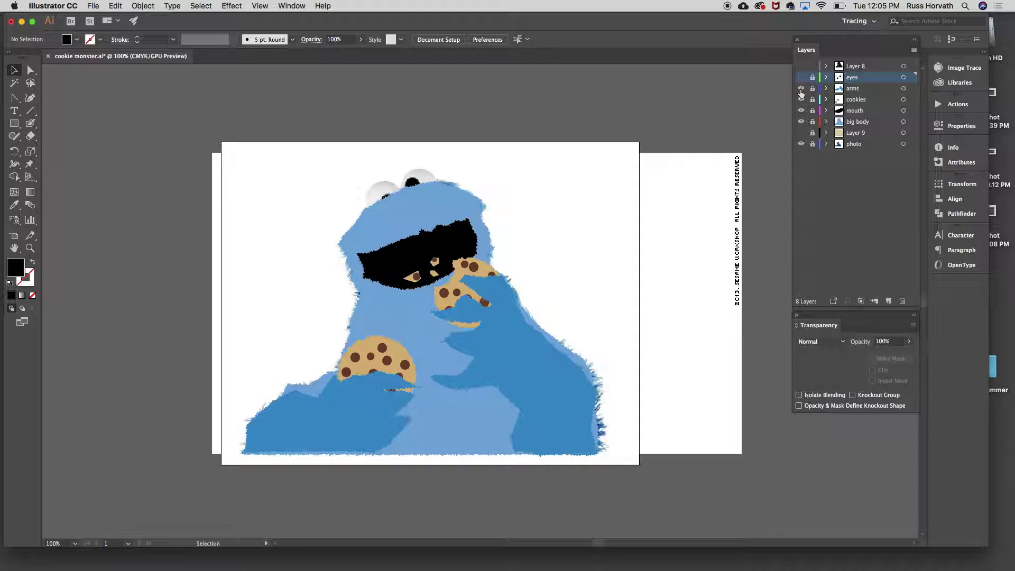
left_click(801, 143)
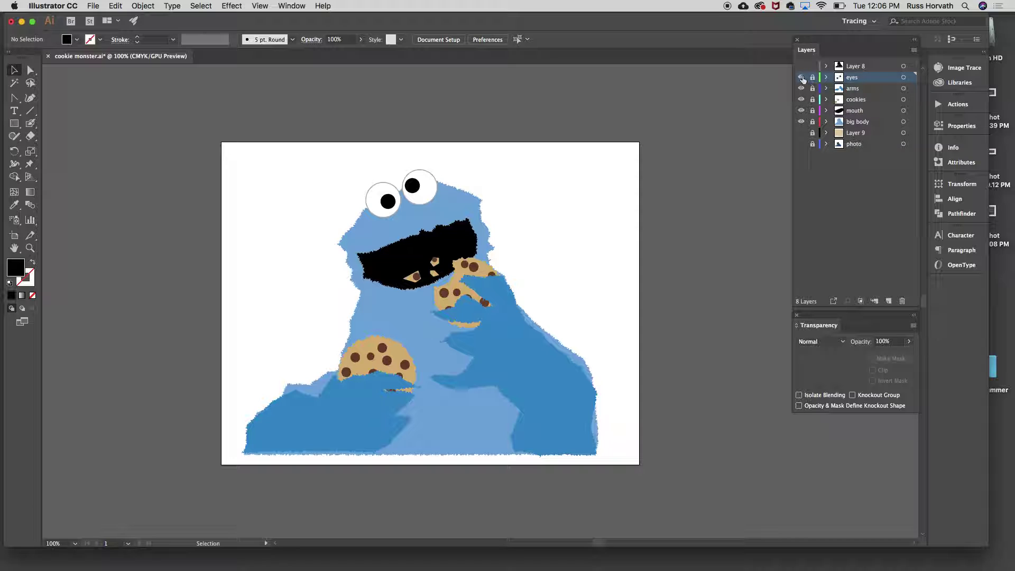
Hide the eyes, arms, cookies and mouth layers, and show Layer 8 with the lettering over the body silhouette
left_click_drag(801, 79, 801, 109)
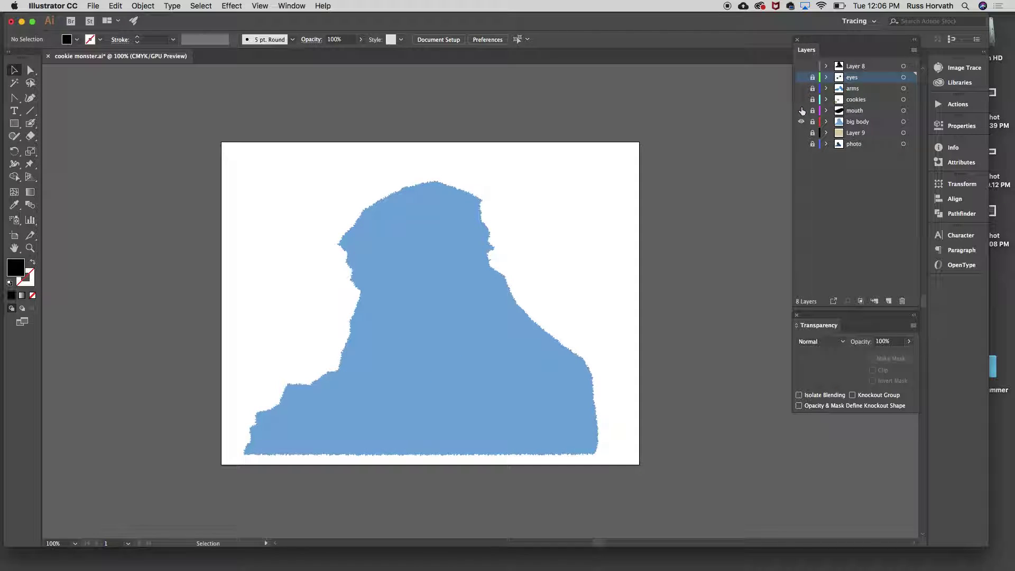
left_click(801, 70)
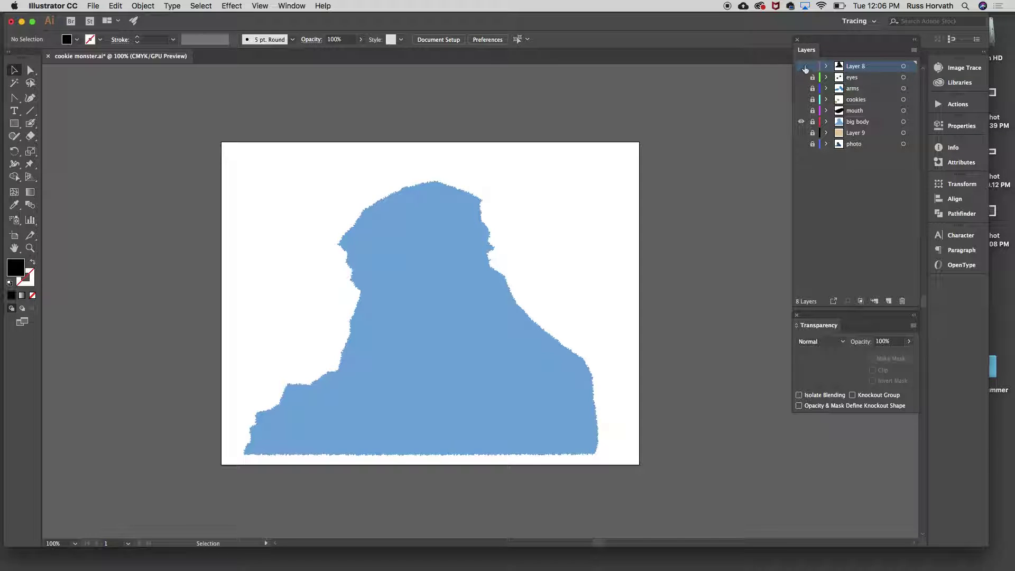
left_click(802, 67)
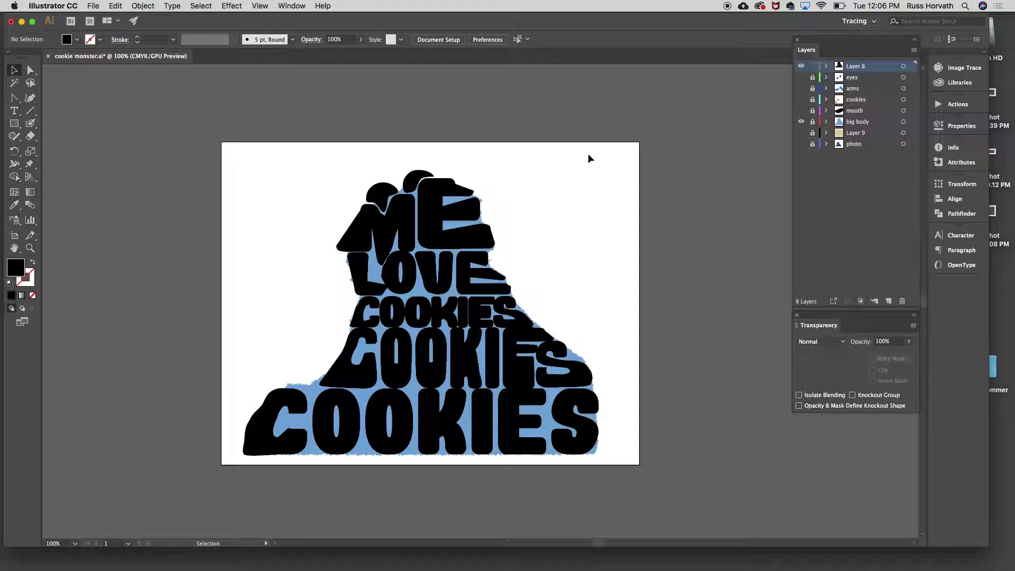
Add point text reading "ME LOVE" and "COOKIES" on two lines, beside the artboard's upper left corner
left_click(14, 112)
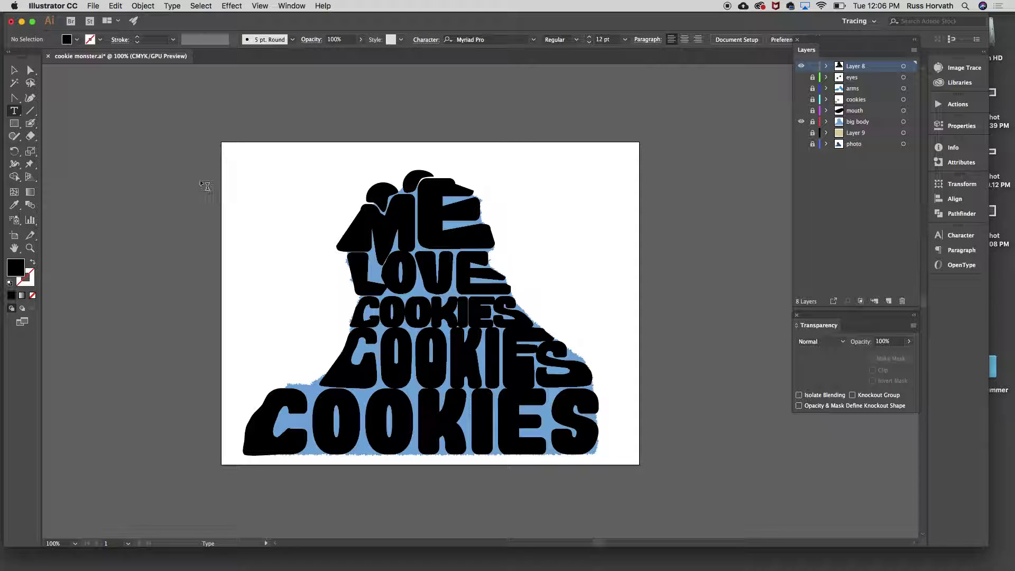
left_click(183, 175)
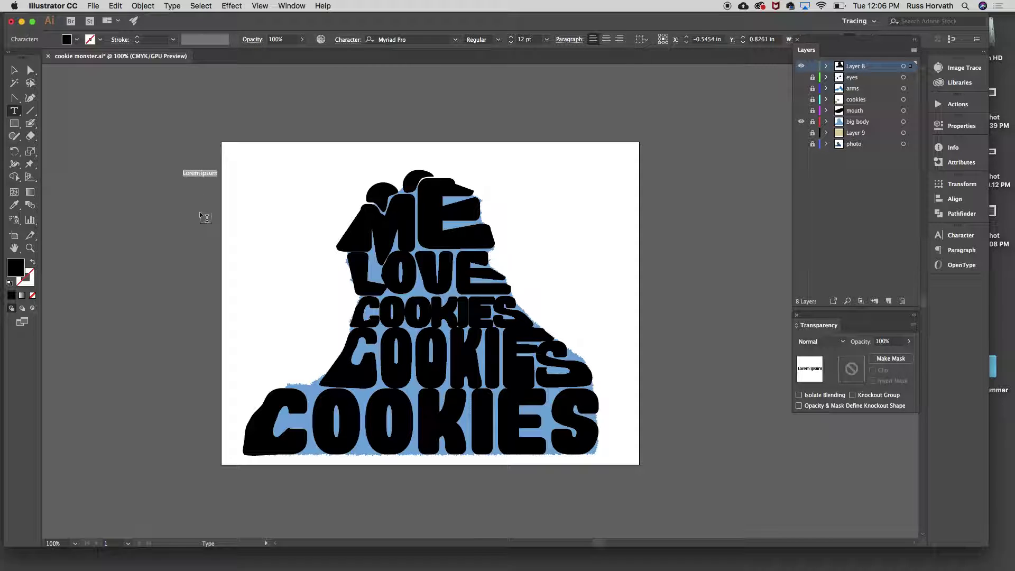
type("ME LOVE")
key("Return")
type("COOKIES")
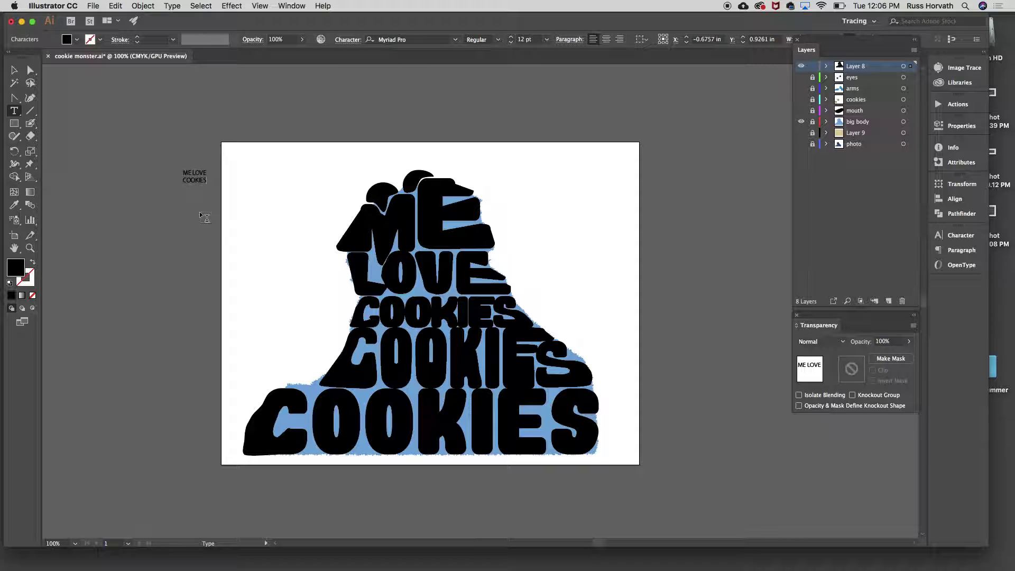
Scale the new text up to about 92.5 pt and position it over the artboard's upper left corner
left_click(14, 71)
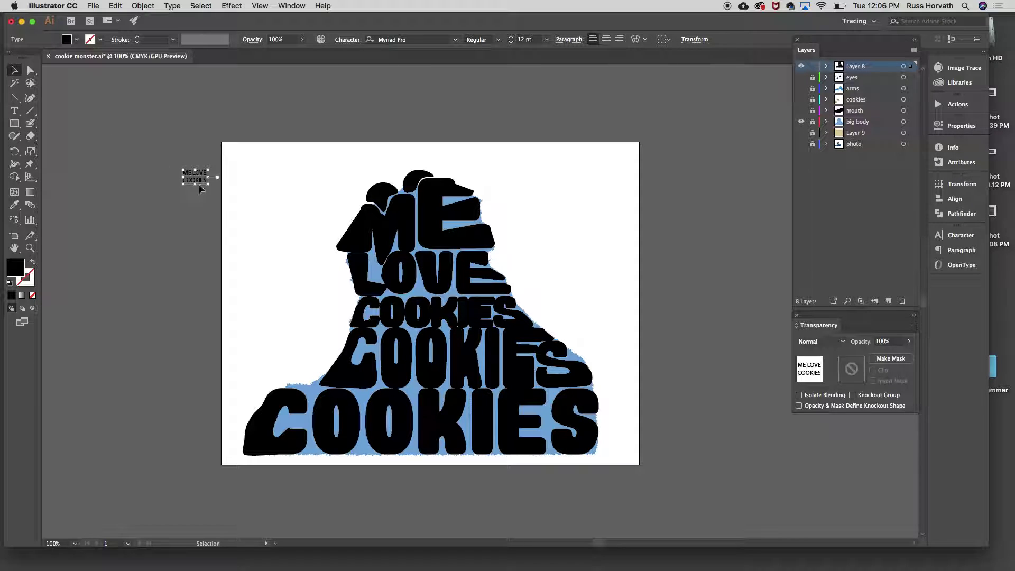
left_click_drag(207, 185, 350, 268)
left_click_drag(288, 202, 216, 180)
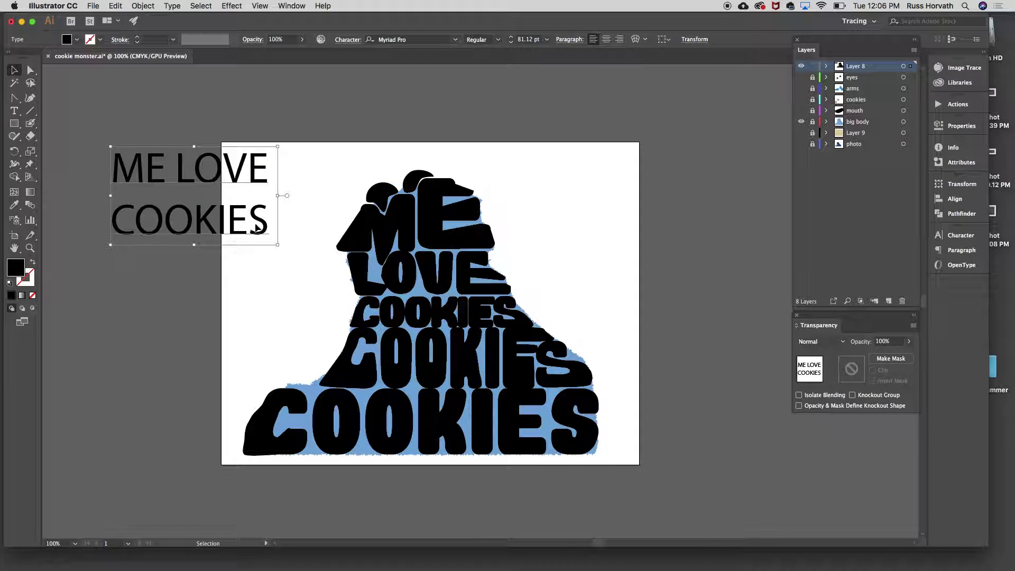
left_click_drag(279, 245, 301, 259)
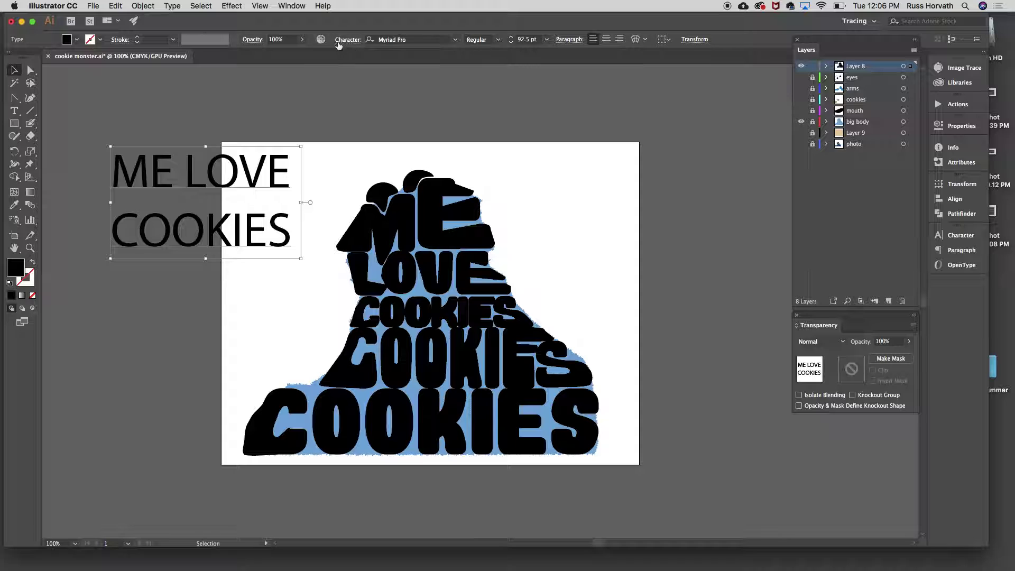
Set the text's font to Rockin' Record and move the text up and slightly left
left_click(456, 41)
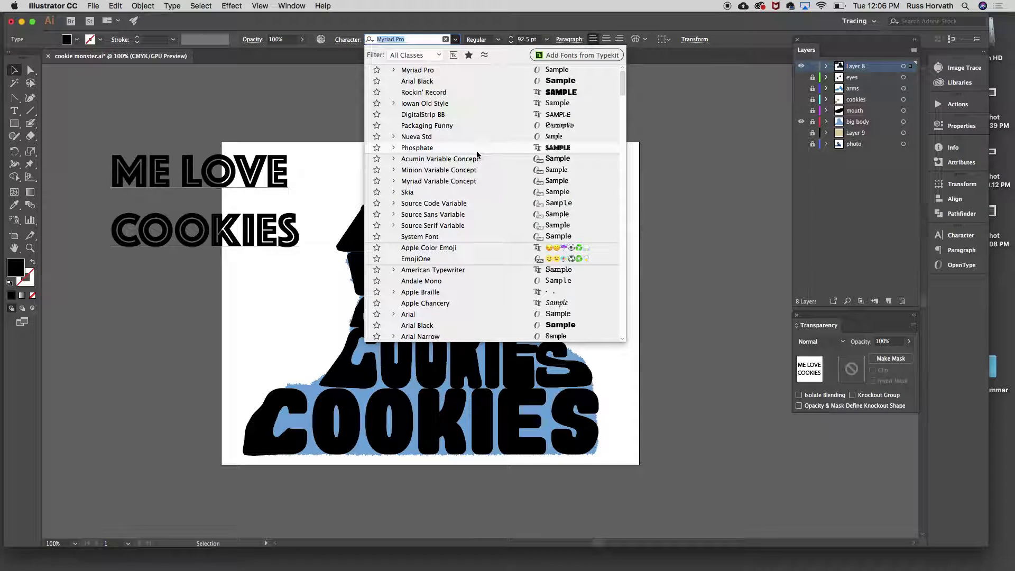
left_click(454, 93)
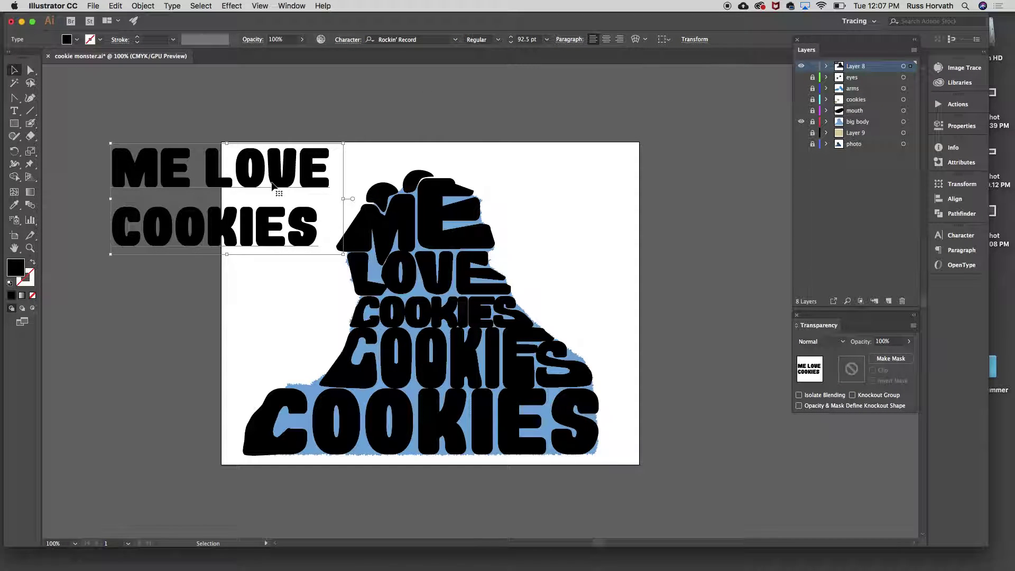
left_click_drag(253, 185, 234, 140)
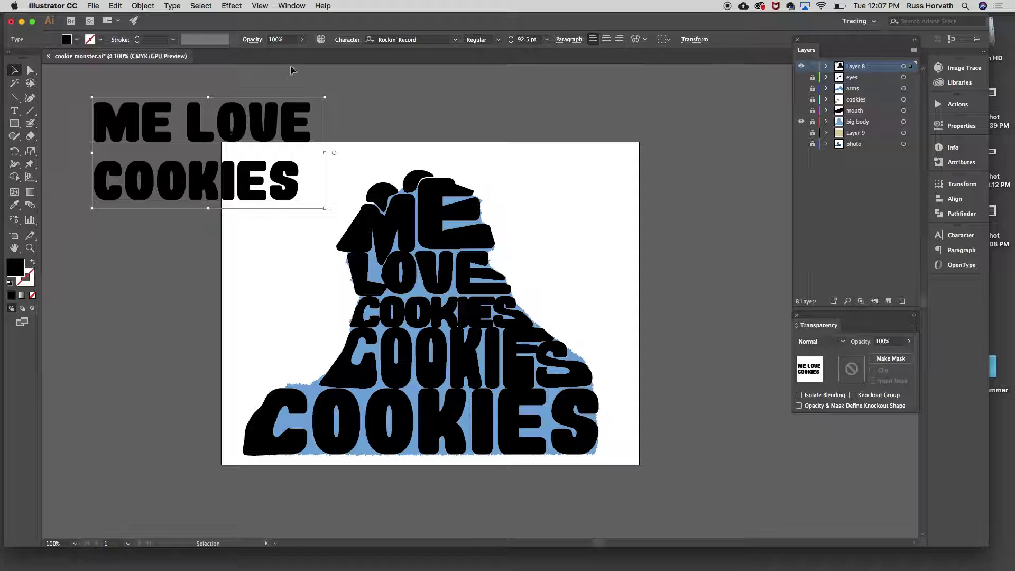
Convert the "ME LOVE COOKIES" text to outlines and ungroup the letters
left_click(173, 5)
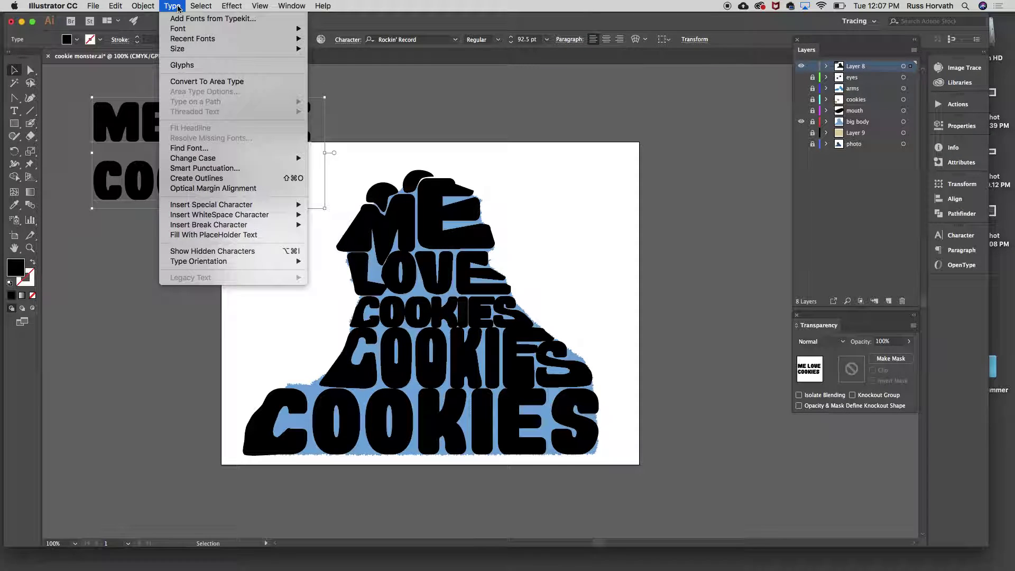
left_click(222, 178)
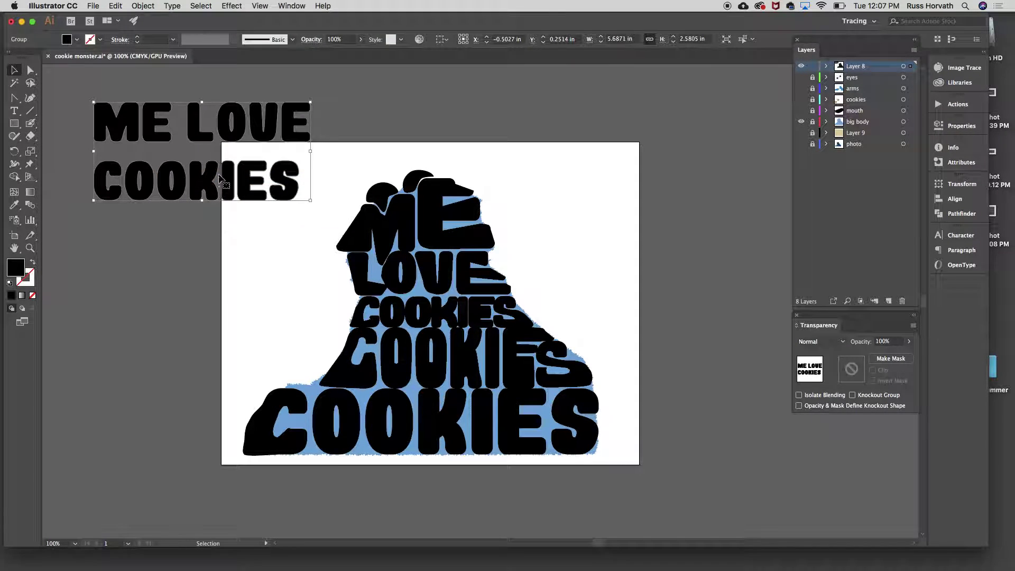
left_click(30, 69)
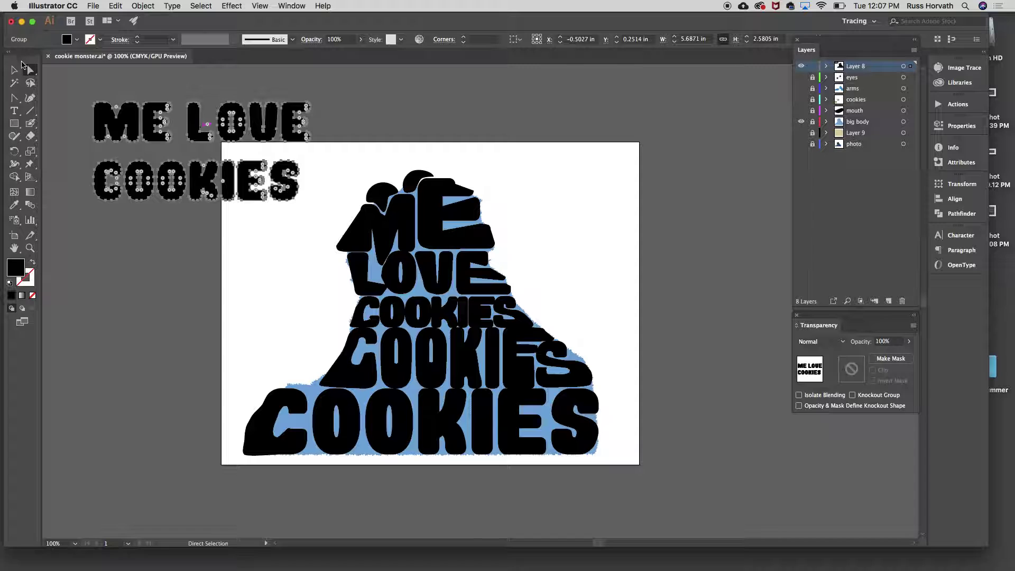
left_click(15, 70)
left_click(144, 6)
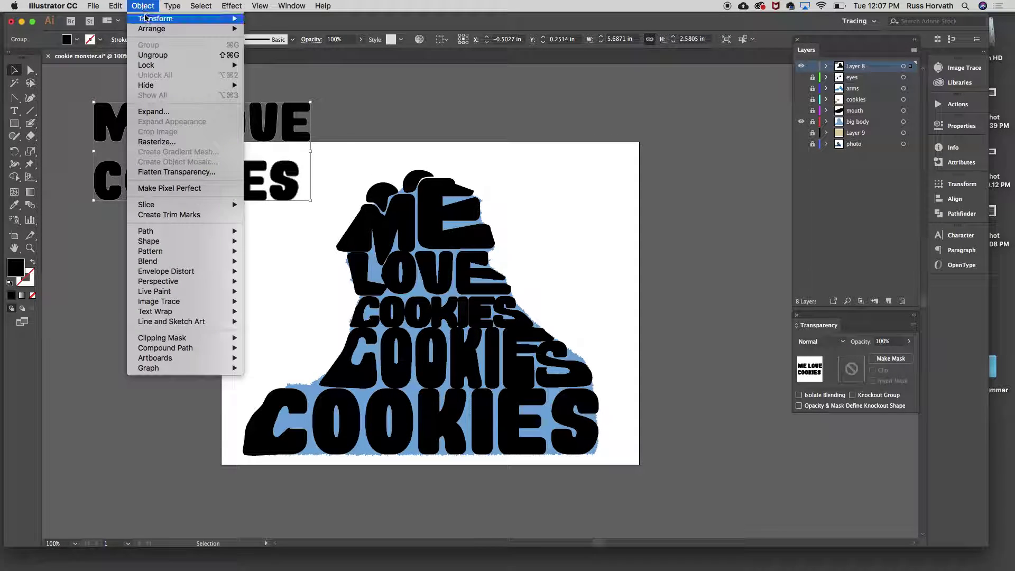
left_click(152, 55)
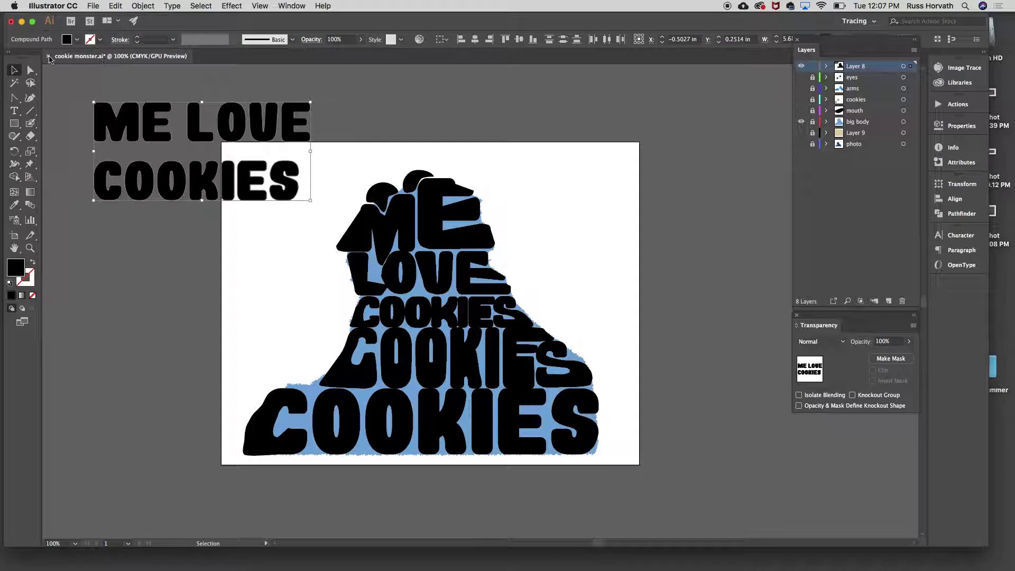
Move the outlined M and E of "ME" individually away from the rest of the lettering
left_click(29, 70)
mouse_move(124, 113)
left_mouse_down()
mouse_move(76, 94)
mouse_move(148, 120)
mouse_move(130, 114)
left_mouse_up()
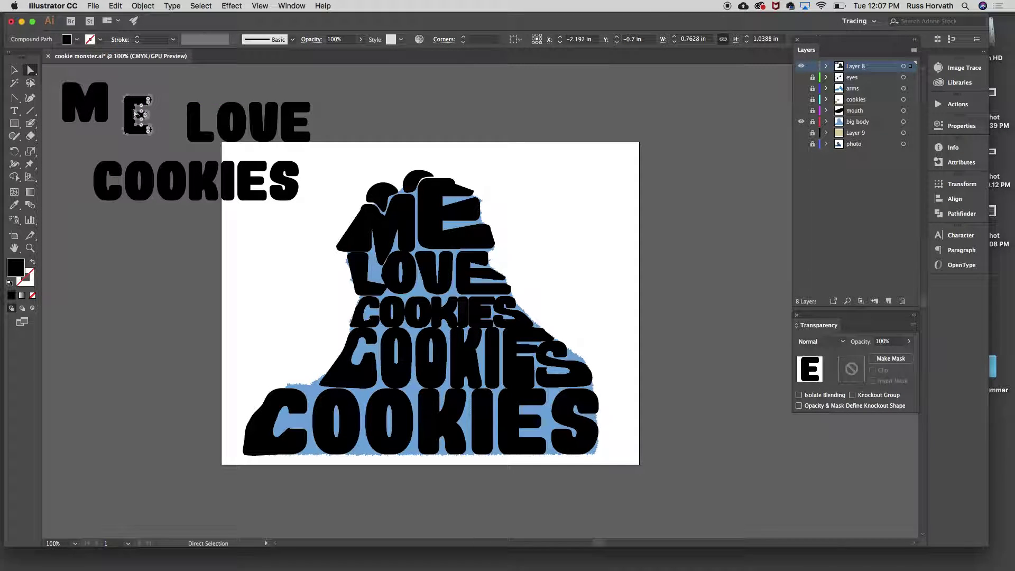
left_click(171, 91)
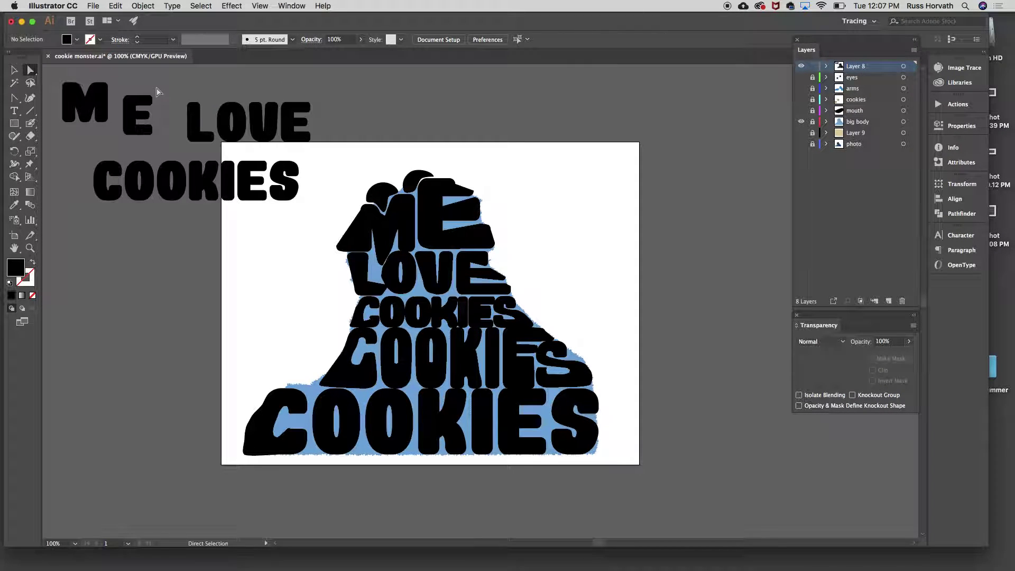
Reshape the final S of the outlined "COOKIES" by pulling its upper-end anchor points outward into a pointed extension
key("super+equal")
key("super+equal")
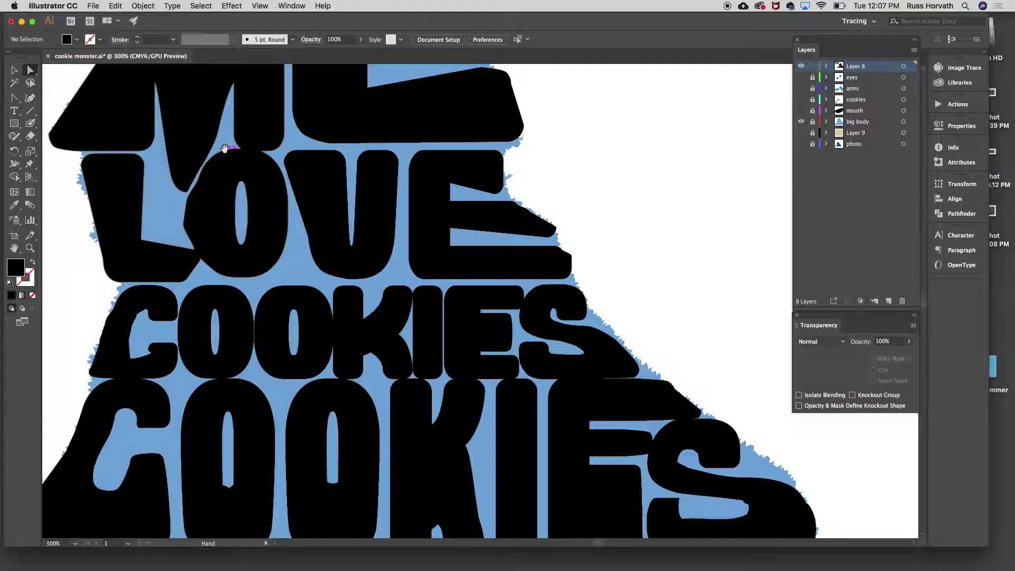
left_click_drag(186, 138, 301, 324)
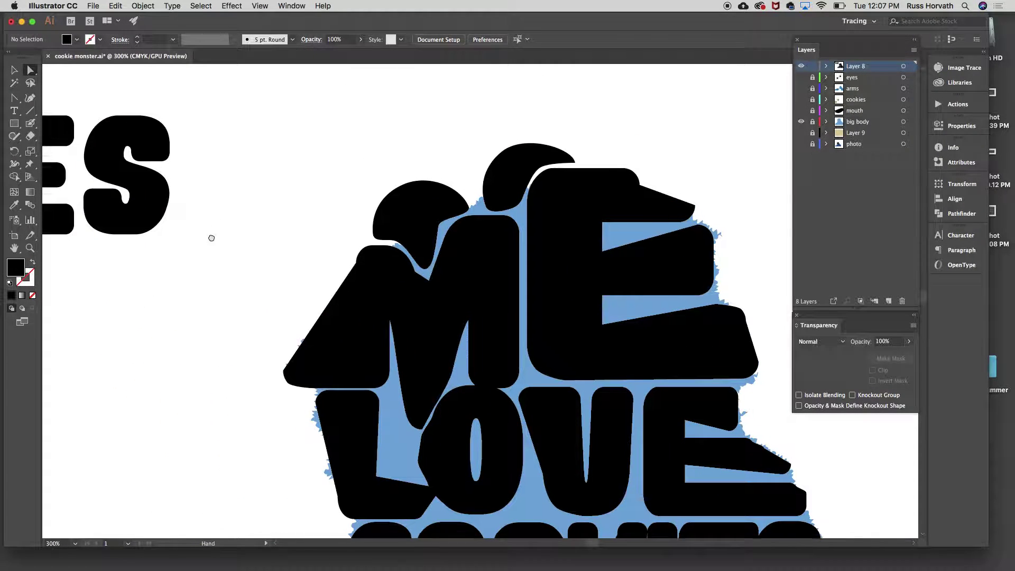
mouse_move(216, 212)
left_mouse_down()
mouse_move(266, 204)
mouse_move(228, 185)
mouse_move(238, 167)
left_mouse_up()
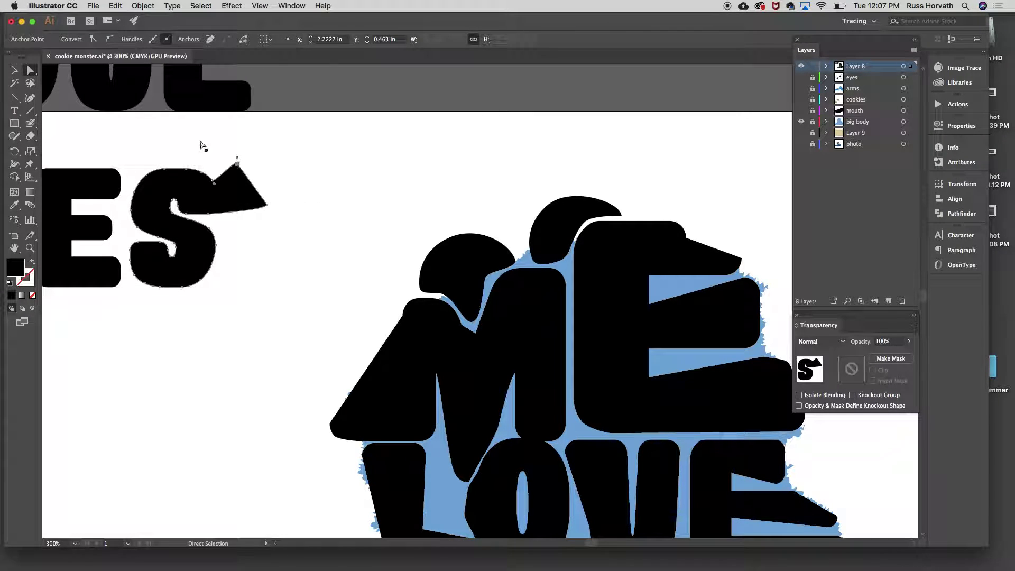
Paint a thicker, rounded upper arm onto the S with the Blob Brush, and select the merged shape
left_click(31, 123)
left_click(68, 136)
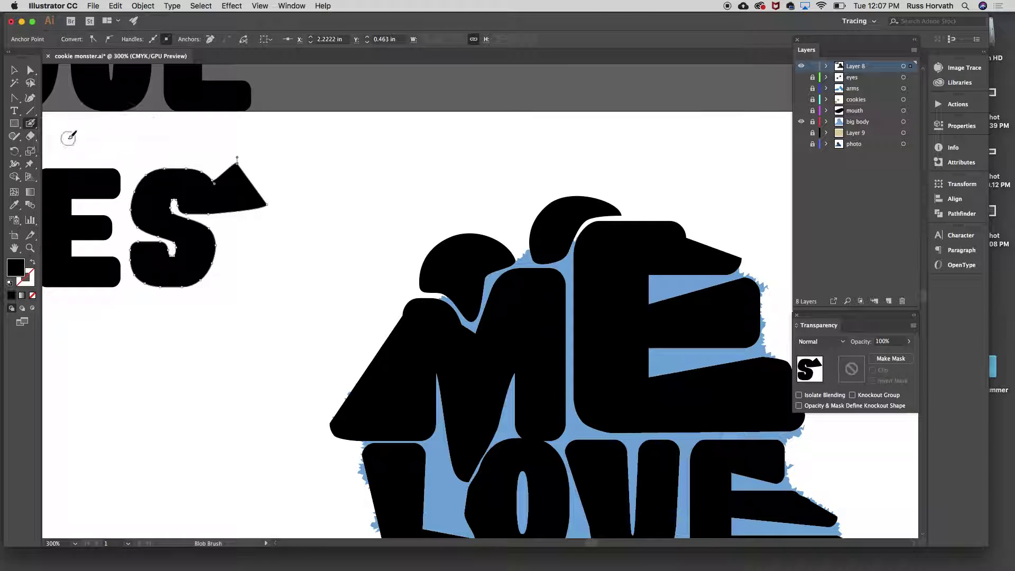
mouse_move(201, 194)
left_mouse_down()
mouse_move(203, 172)
mouse_move(230, 162)
mouse_move(149, 176)
mouse_move(141, 197)
mouse_move(166, 167)
mouse_move(221, 154)
mouse_move(241, 158)
mouse_move(263, 204)
left_mouse_up()
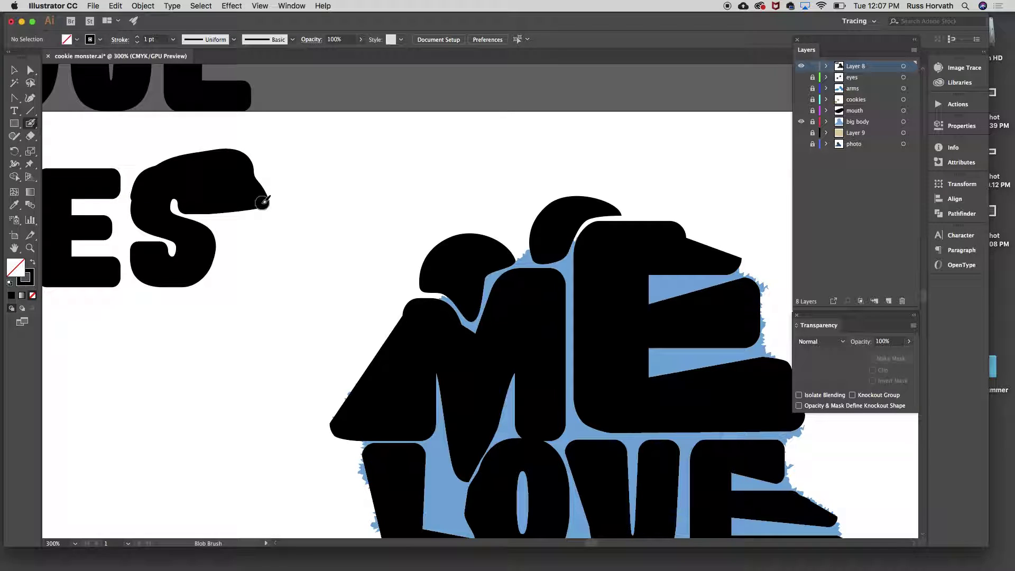
left_click(31, 69)
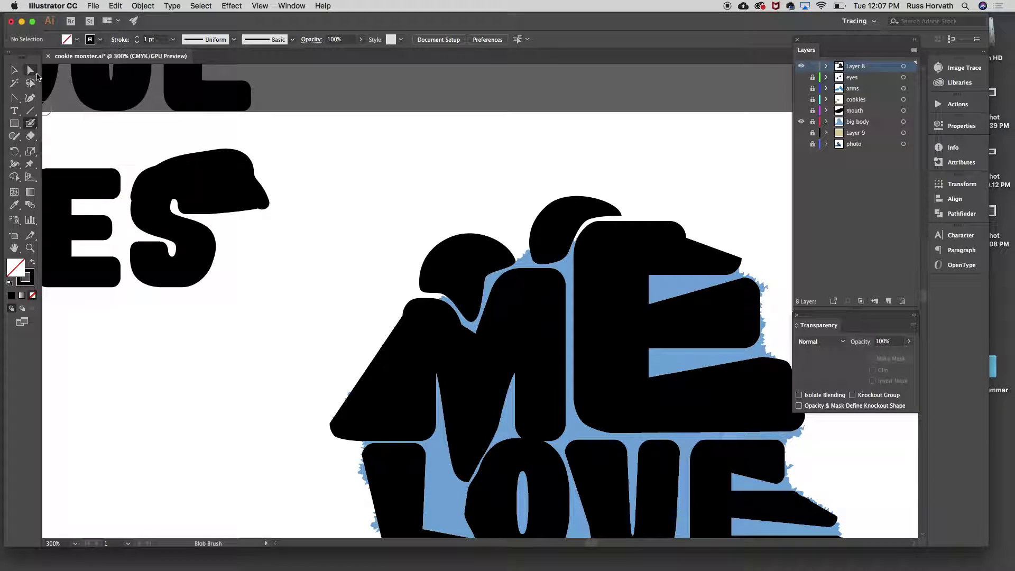
left_click(204, 177)
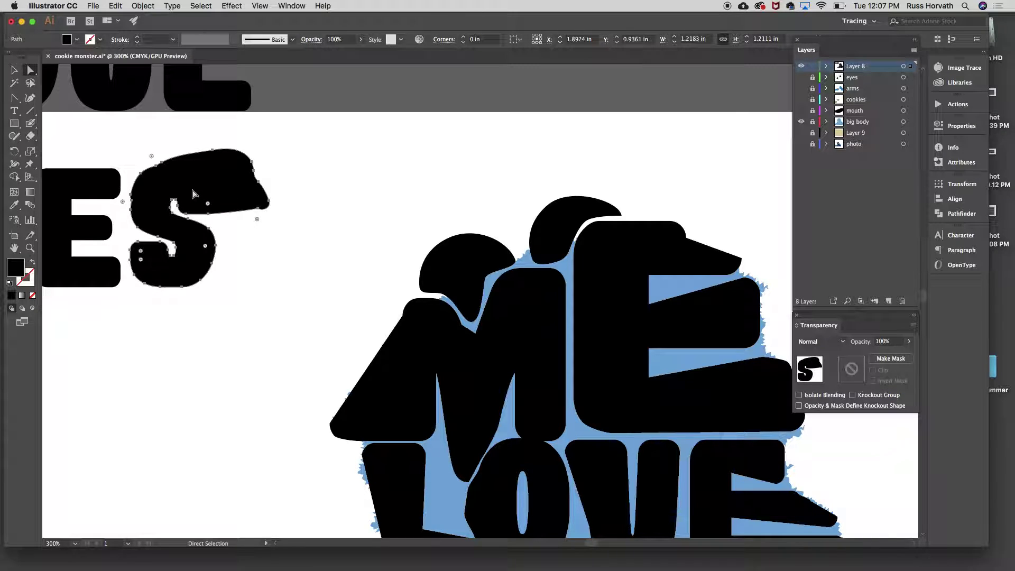
Hand-letter "ME" with the Blob Brush in the blank area above the eyes of the silhouette lettering
left_click(31, 124)
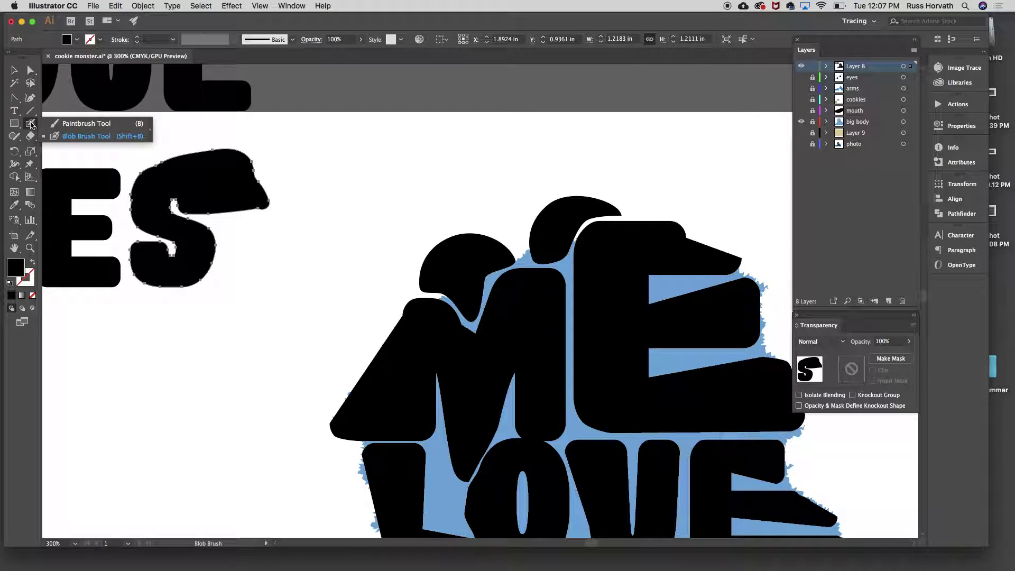
mouse_move(311, 172)
left_mouse_down()
mouse_move(314, 123)
mouse_move(353, 162)
mouse_move(376, 104)
mouse_move(380, 205)
left_mouse_up()
mouse_move(415, 135)
left_mouse_down()
mouse_move(398, 152)
mouse_move(421, 146)
mouse_move(401, 163)
mouse_move(422, 181)
left_mouse_up()
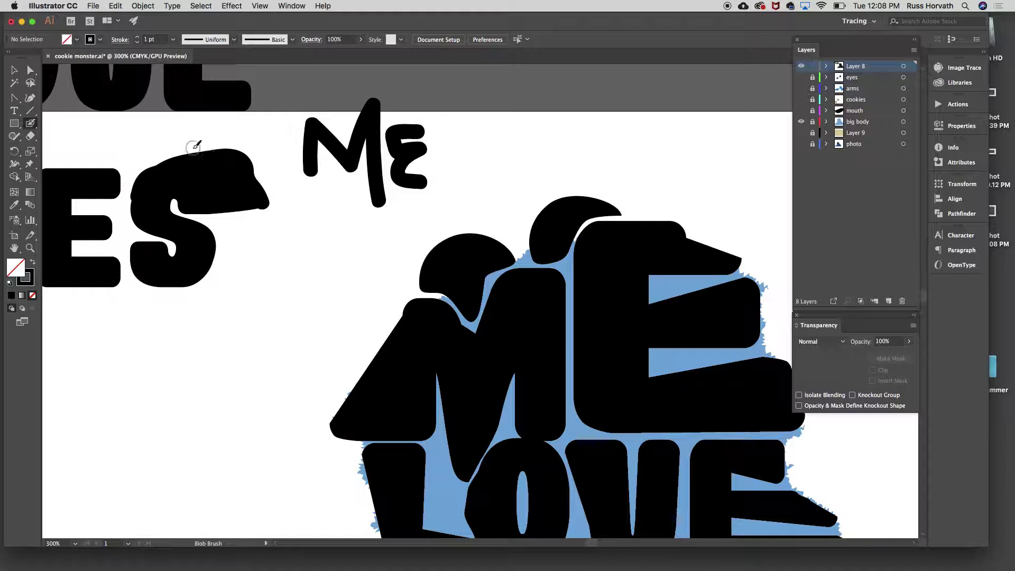
key("super+minus")
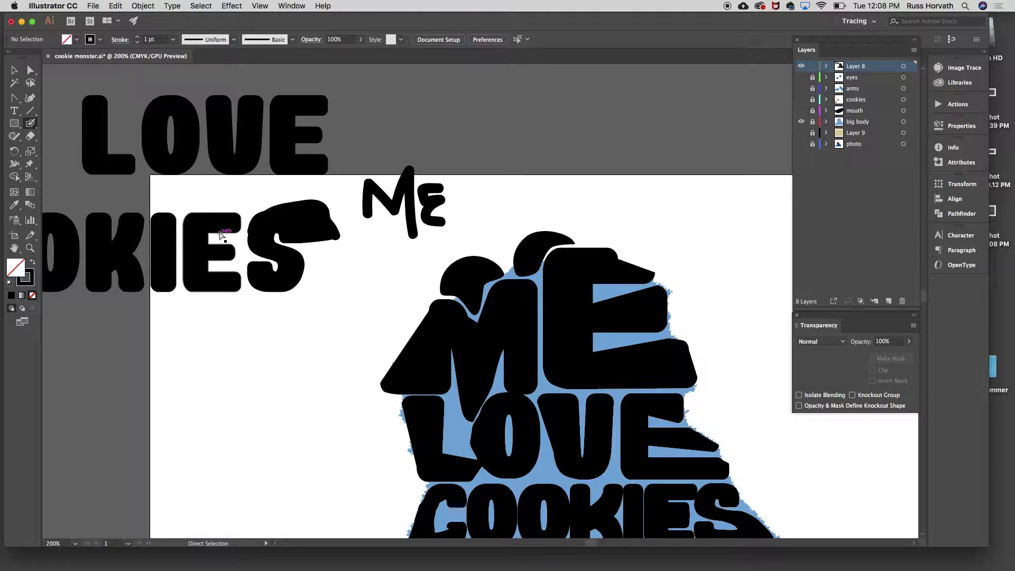
key("super+minus")
key("super+minus")
key("space")
left_click_drag(403, 391, 324, 306)
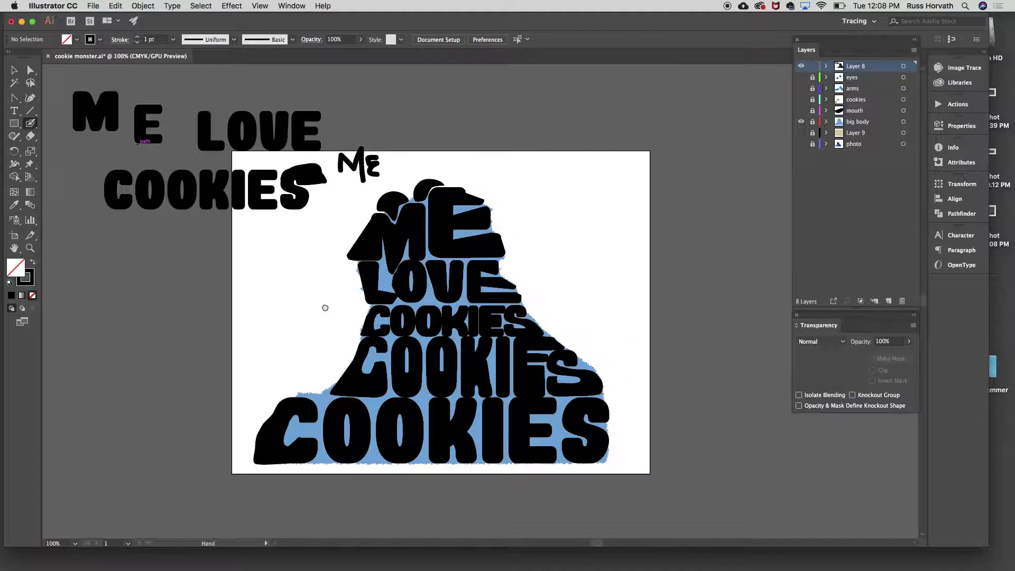
Delete the practice "ME LOVE COOKIES" lettering and the hand-lettered "ME", keeping only the silhouette lettering
left_click(13, 71)
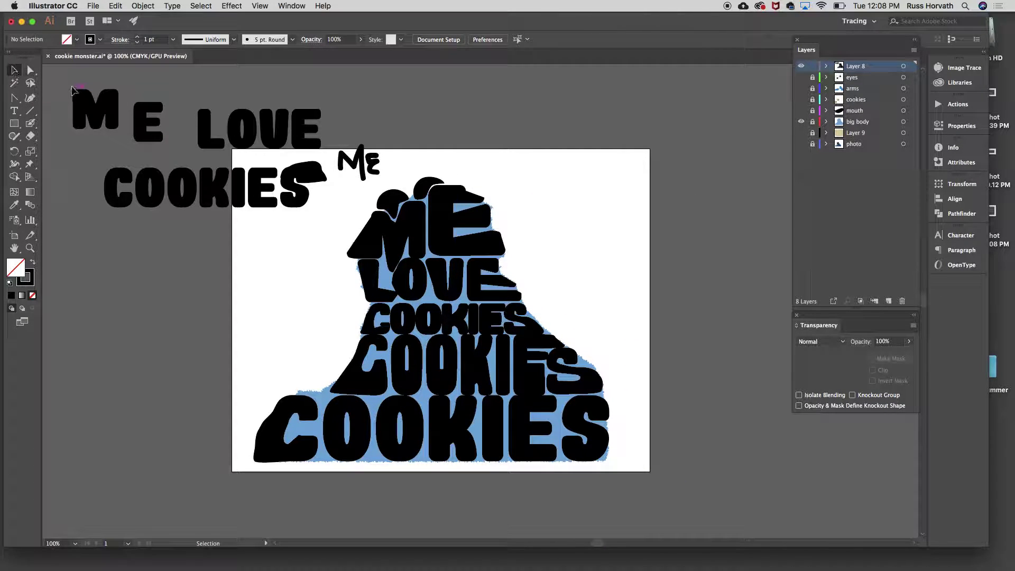
left_click_drag(339, 208, 335, 199)
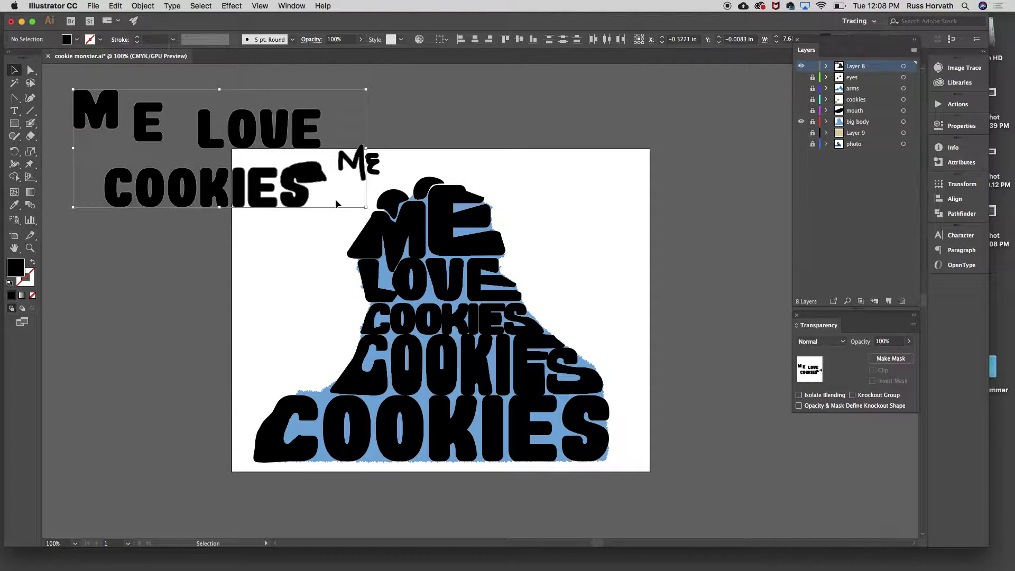
key("Delete")
left_click_drag(357, 150, 374, 163)
key("Delete")
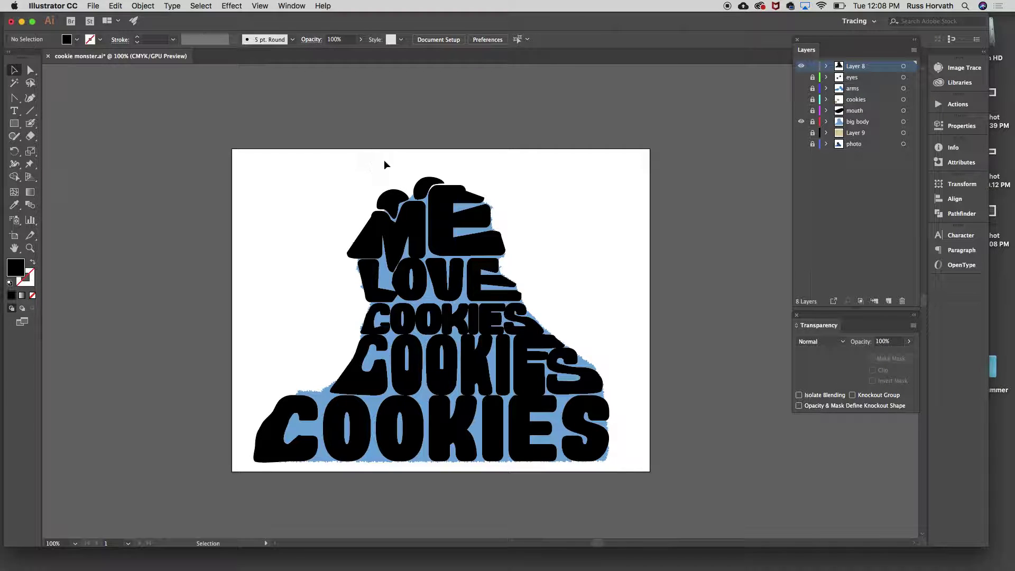
Hide the big body layer, and inspect the eyes layer on its own before showing the silhouette lettering again
left_click(800, 122)
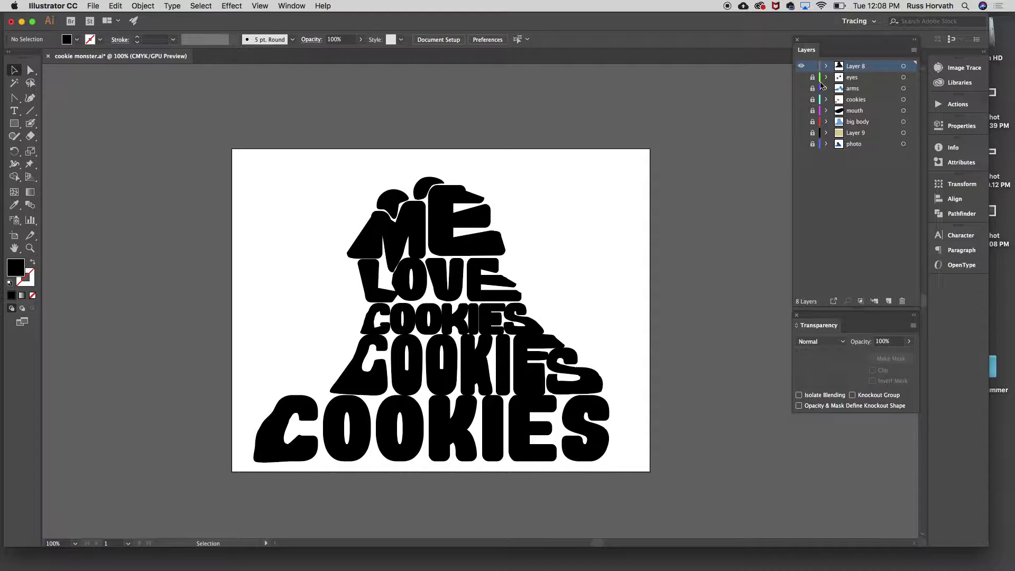
left_click(802, 65)
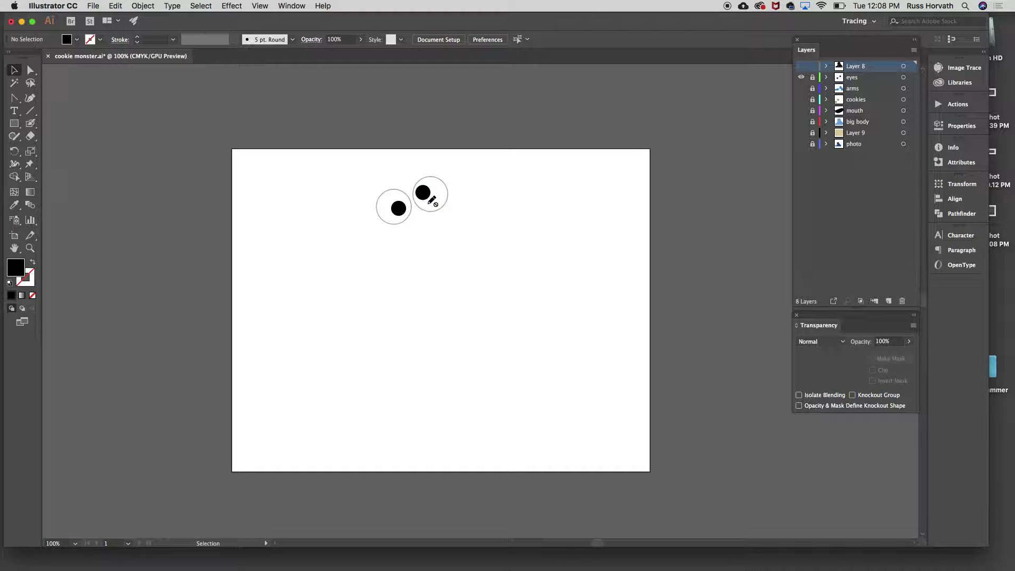
left_click(802, 66)
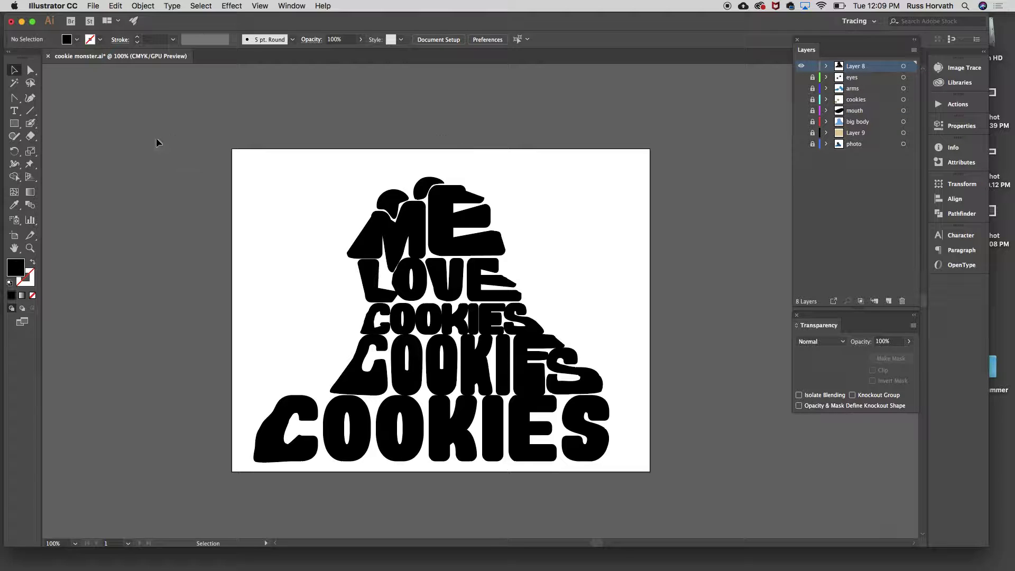
Combine all the silhouette lettering and eye shapes on Layer 8 into one compound path
left_click_drag(137, 133, 701, 487)
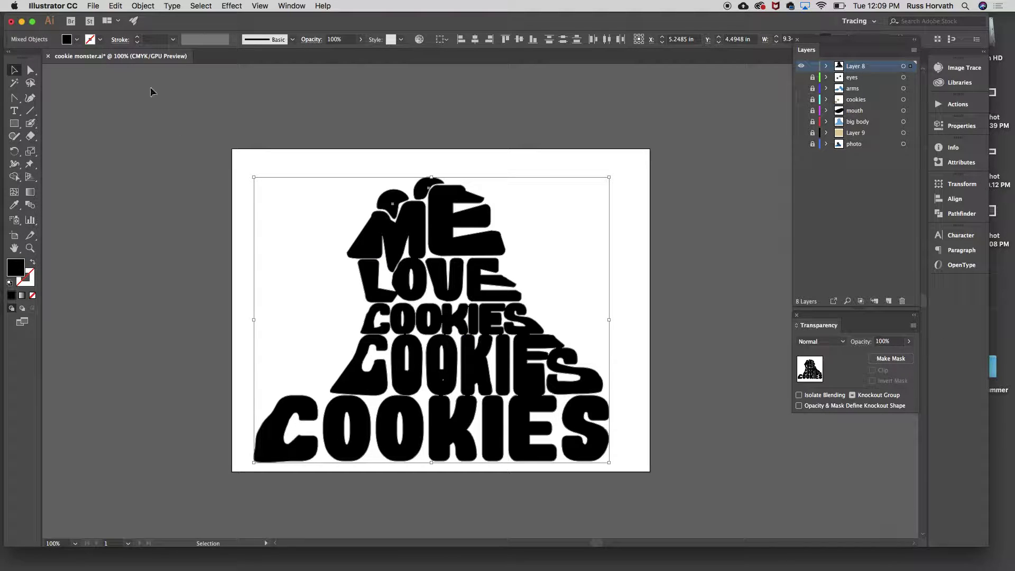
left_click(150, 7)
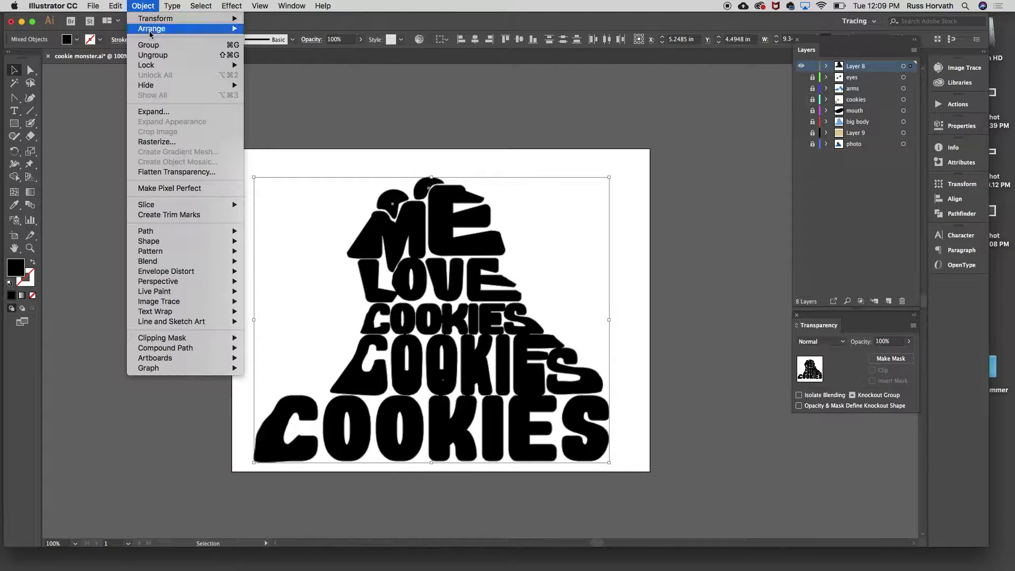
mouse_move(166, 353)
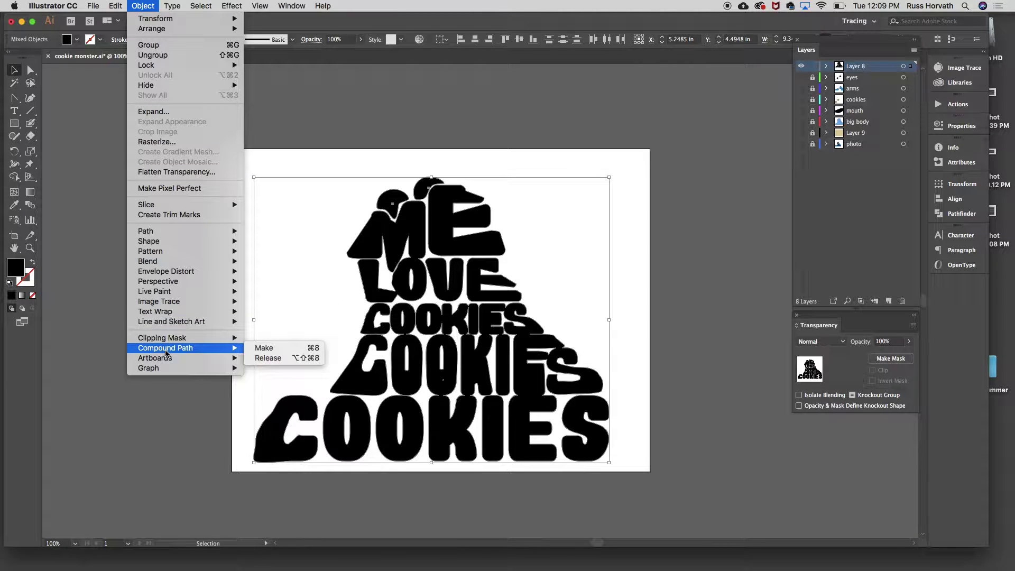
left_click(259, 349)
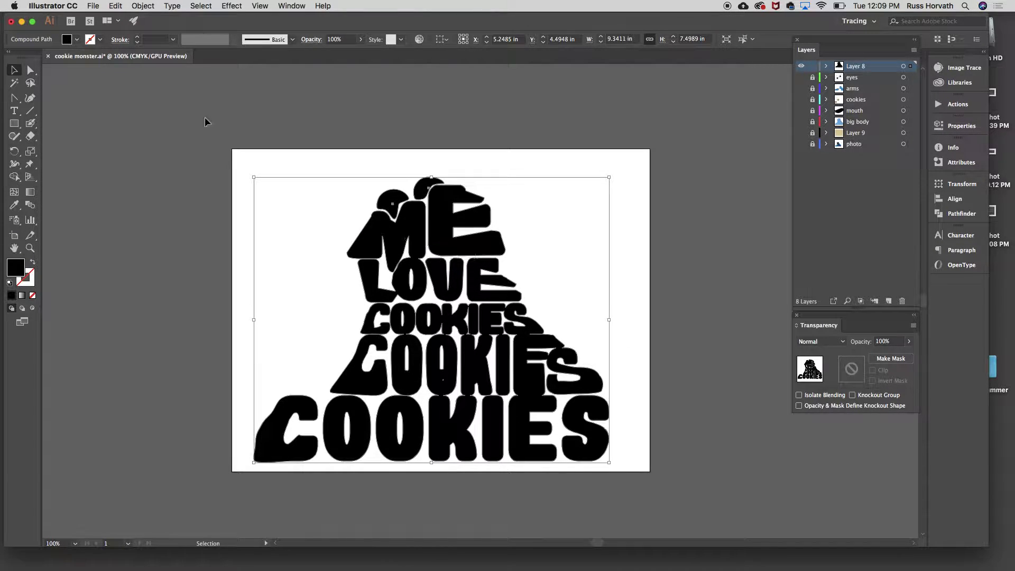
left_click(142, 6)
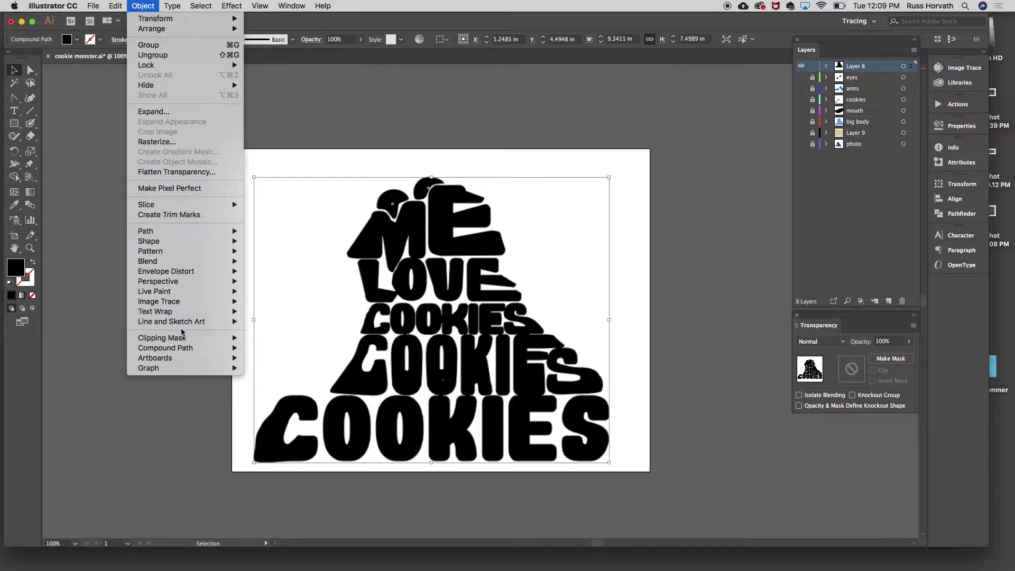
mouse_move(186, 341)
left_click(95, 214)
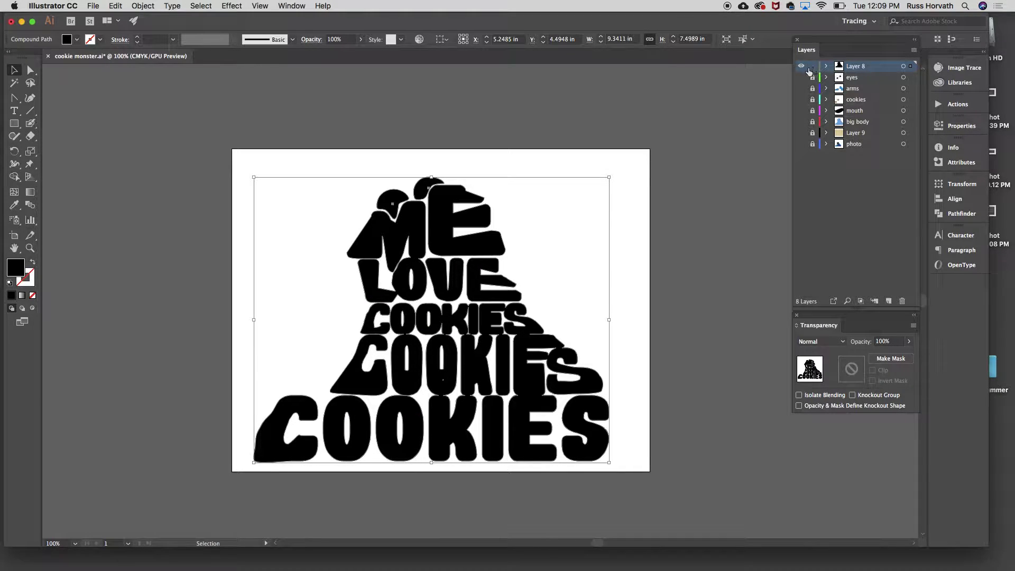
Show and unlock the eyes, arms, cookies, mouth and big body layers, keeping Layer 9 hidden and locked
left_click_drag(801, 78, 802, 139)
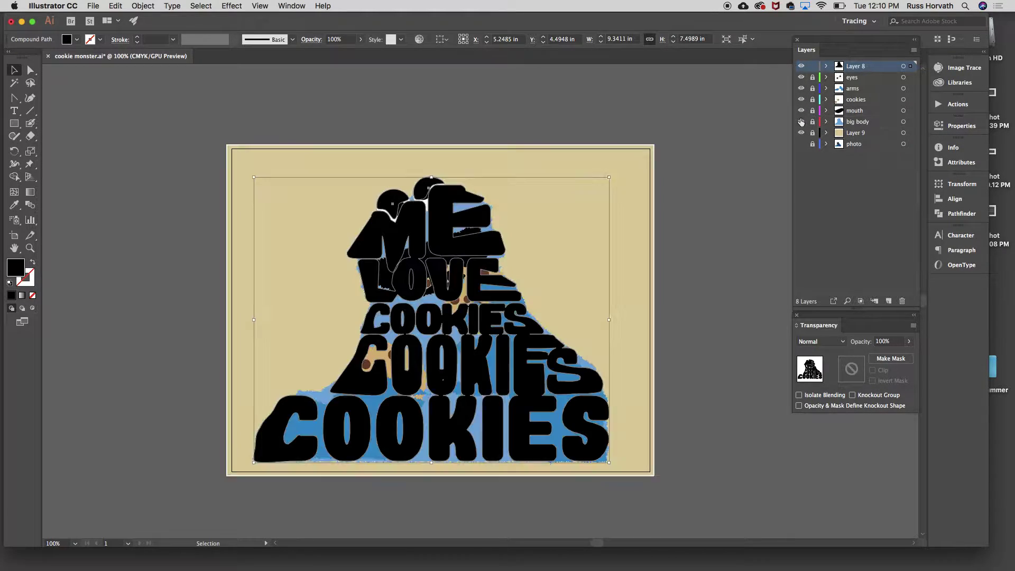
left_click(802, 132)
left_click(813, 122)
left_click(813, 110)
left_click(813, 89)
left_click(812, 77)
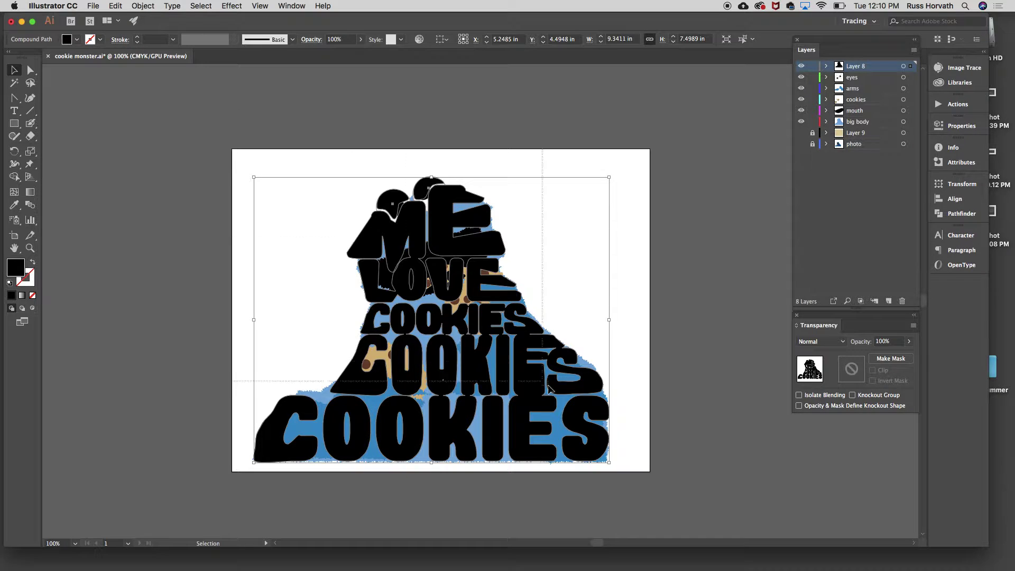
Select all unlocked artwork and turn the lettering into an inverted, clipping opacity mask over the colored character
key("super+a")
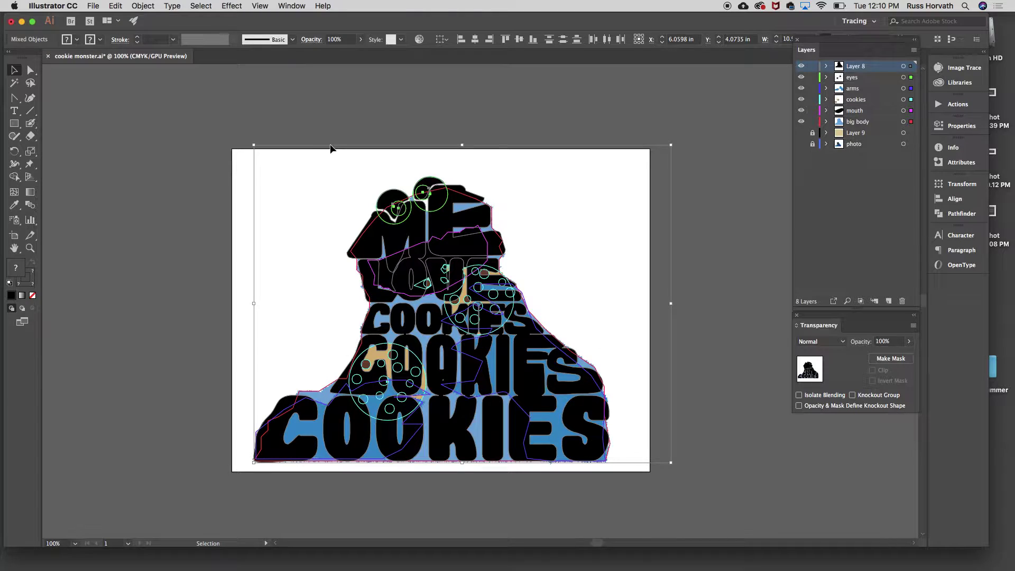
left_click(292, 7)
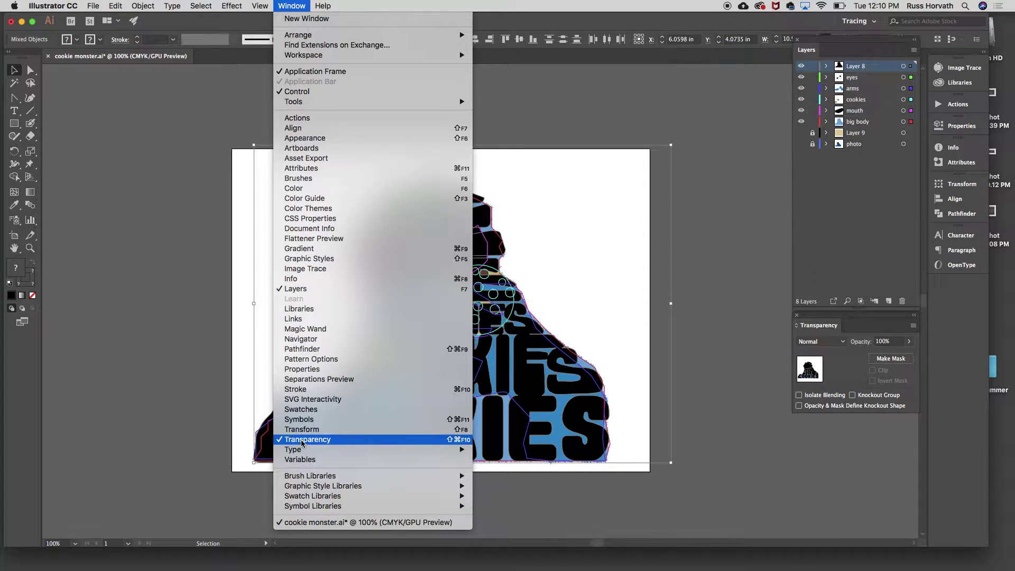
left_click(746, 446)
left_click_drag(820, 329, 705, 160)
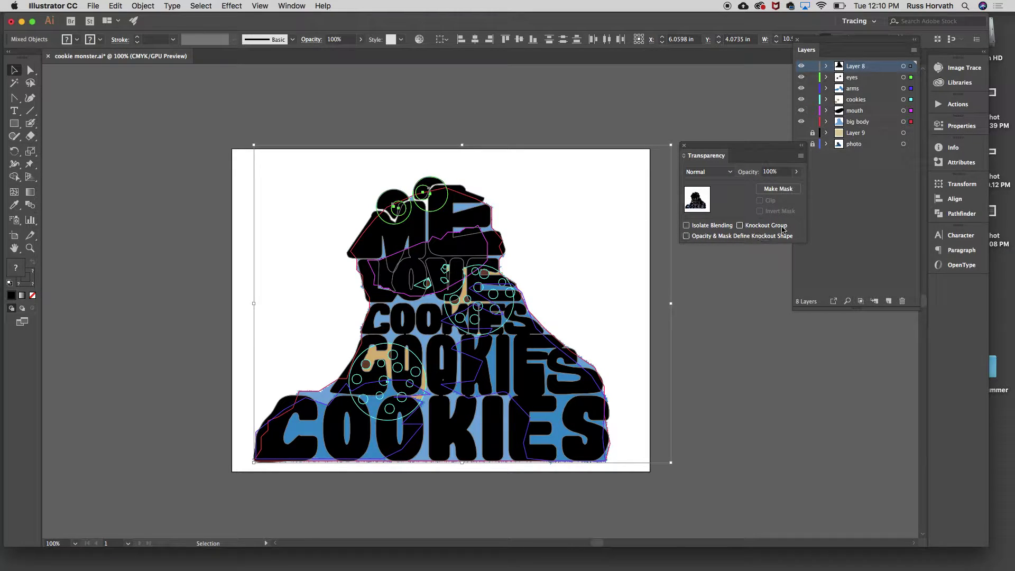
left_click(785, 189)
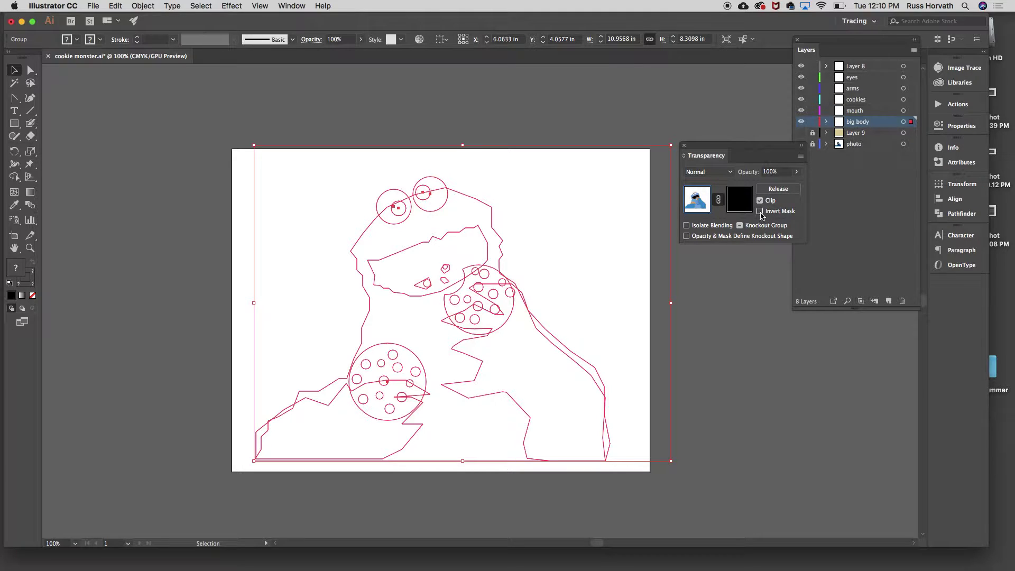
left_click(761, 211)
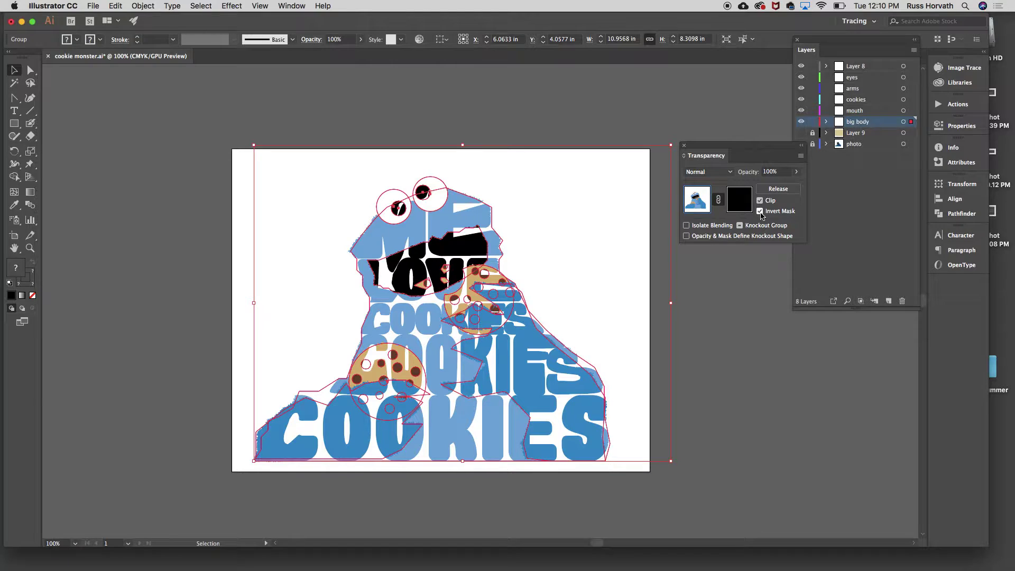
Deselect the masked artwork, move the transparency settings aside, and show the tan background on Layer 9
left_click(708, 302)
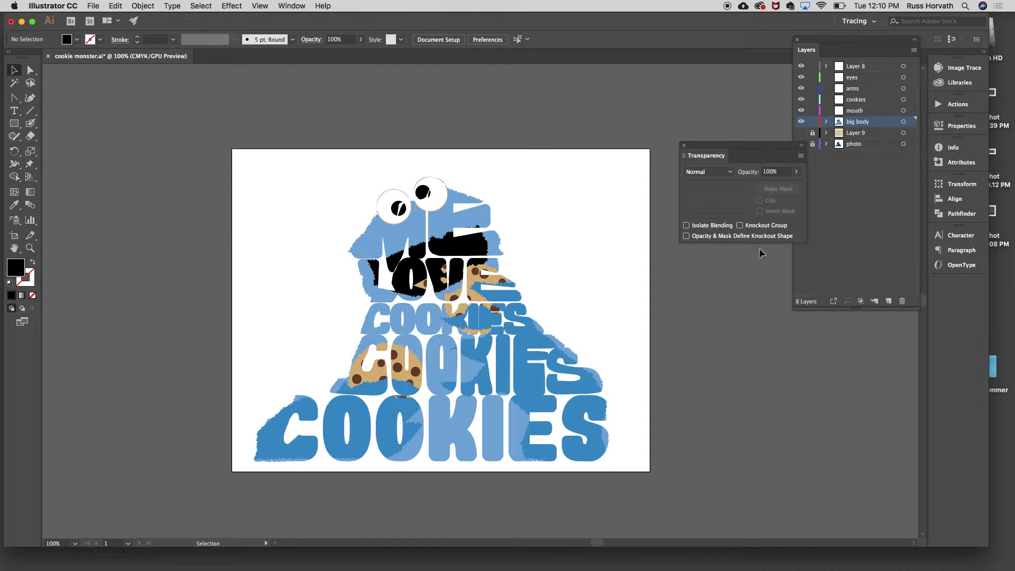
left_click_drag(739, 148, 797, 333)
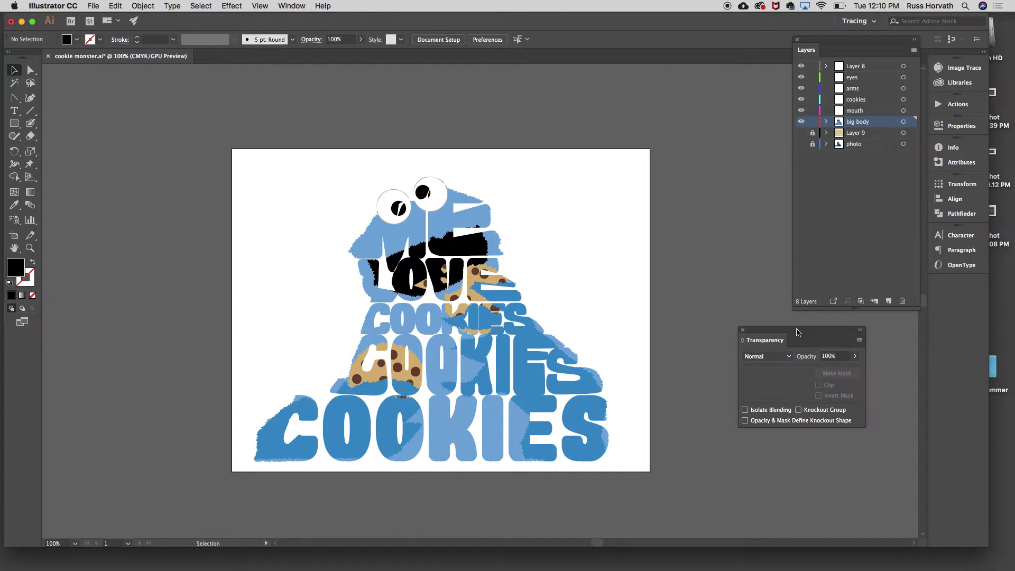
left_click(801, 133)
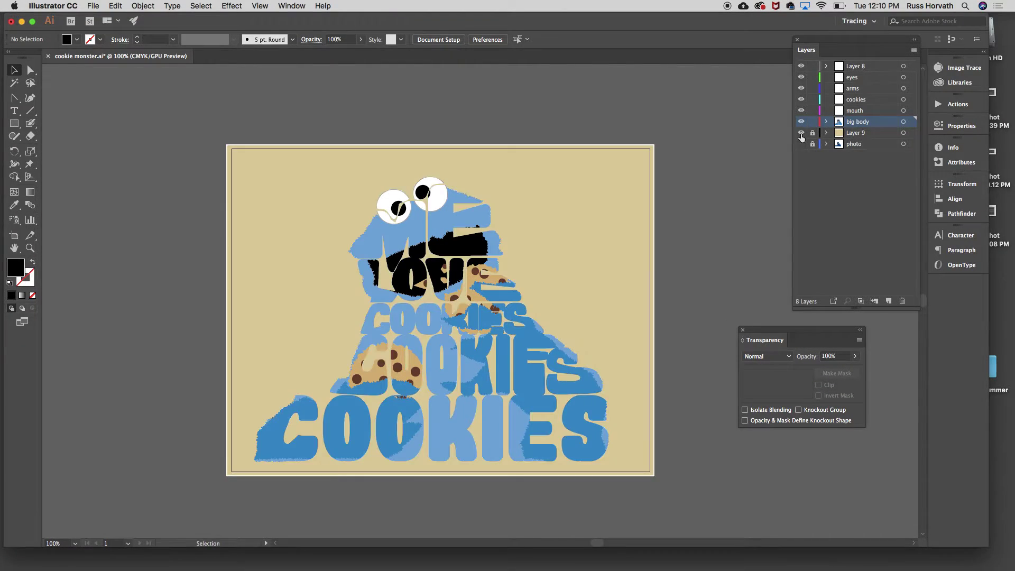